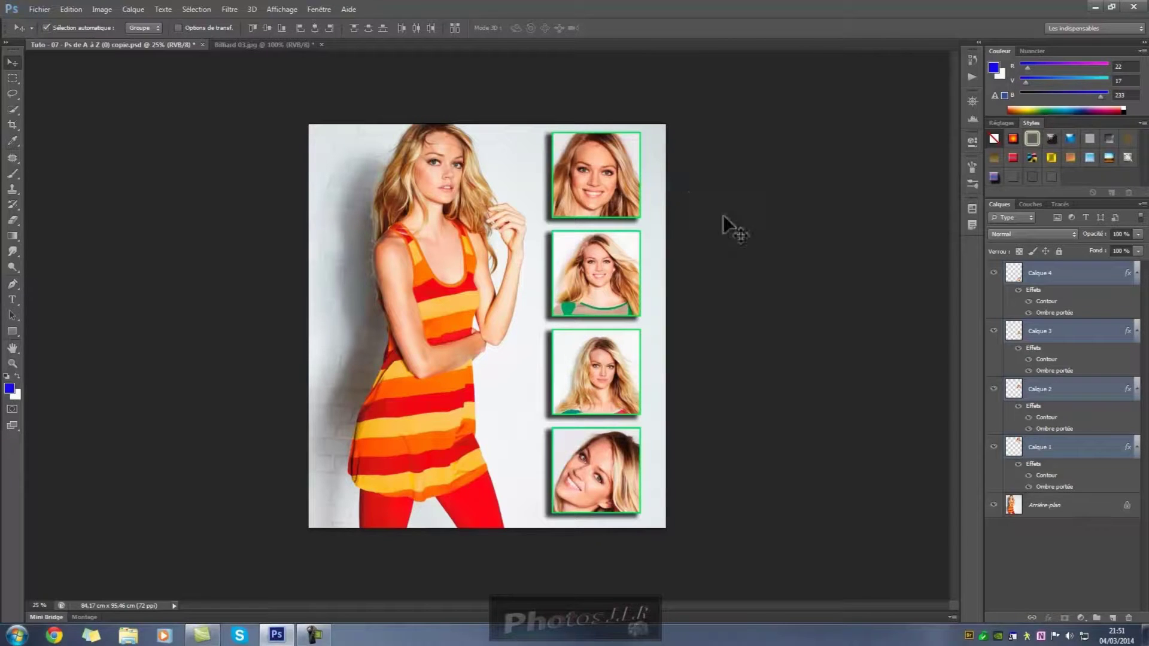
Step: Open and dismiss Calque 3's Style de calque, then show its fx effects list
double_click(1094, 342)
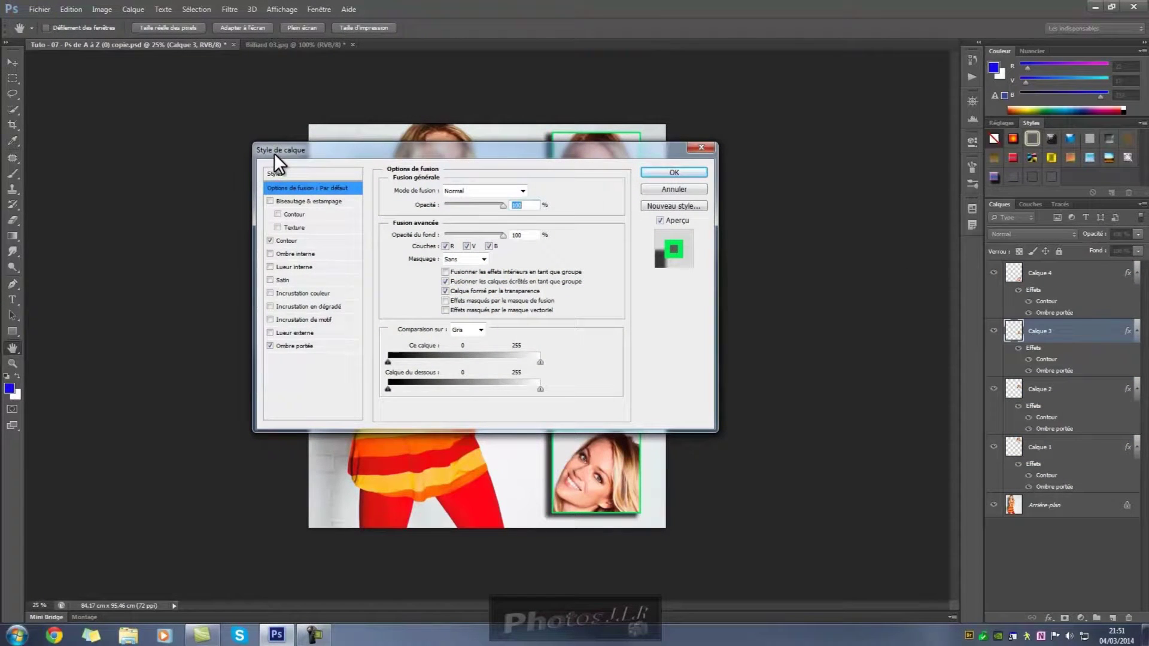
left_click(701, 147)
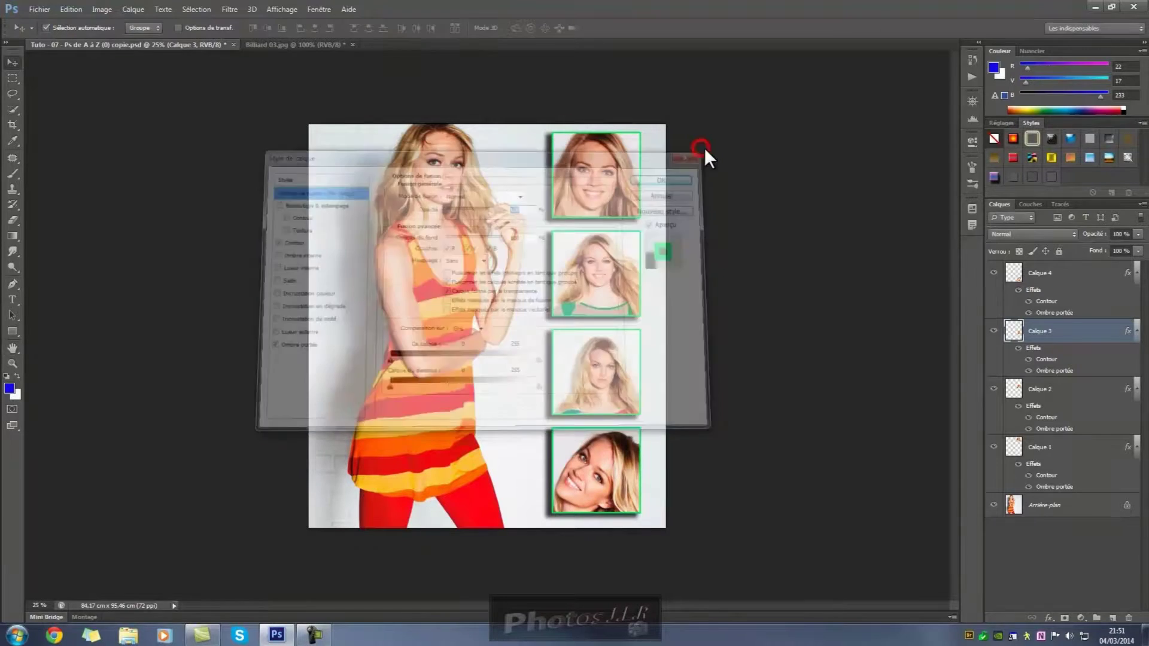
left_click(1048, 618)
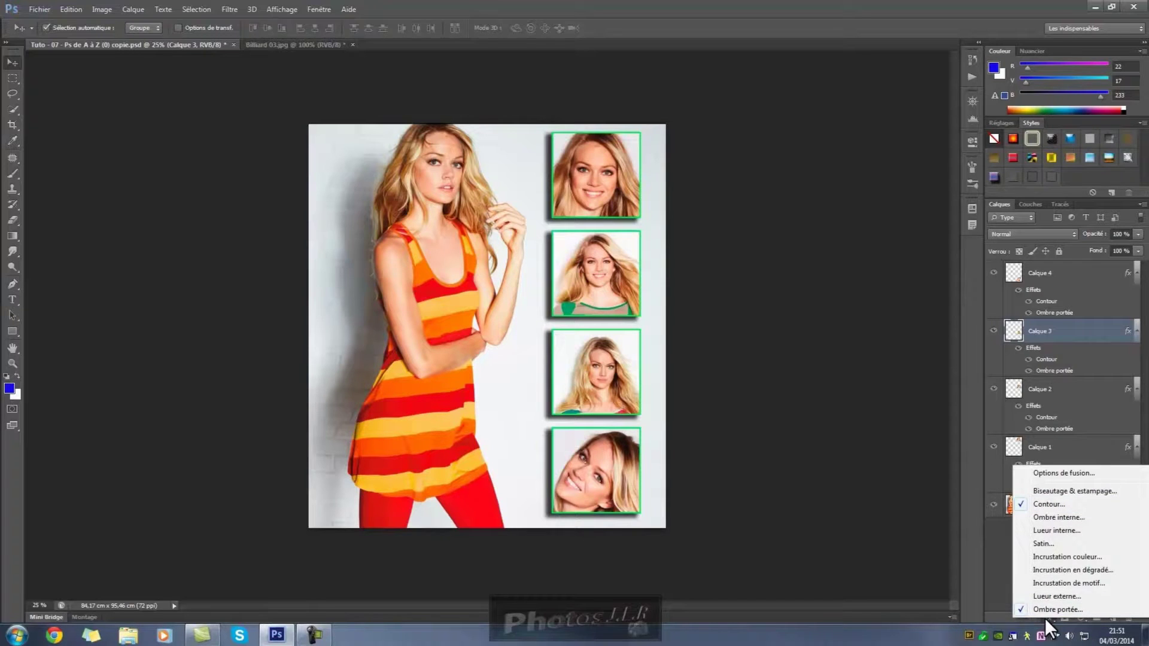
Step: Keep Calque 3's Contour position at Intérieur and enable Biseautage & estampage
left_click(1042, 504)
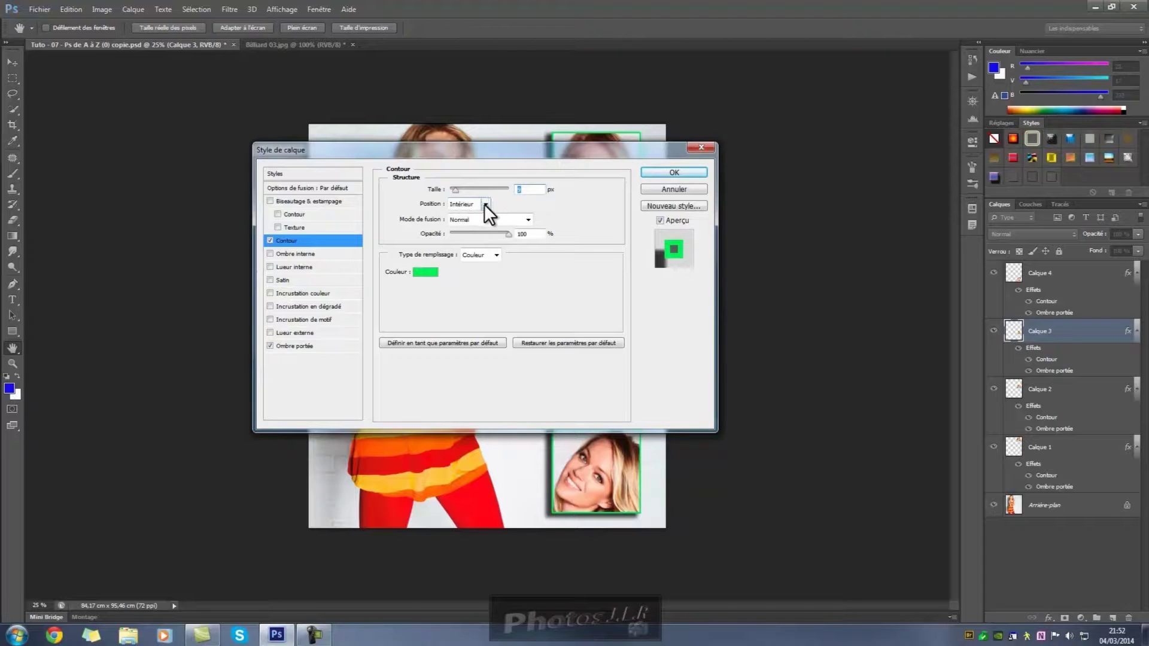
left_click(486, 202)
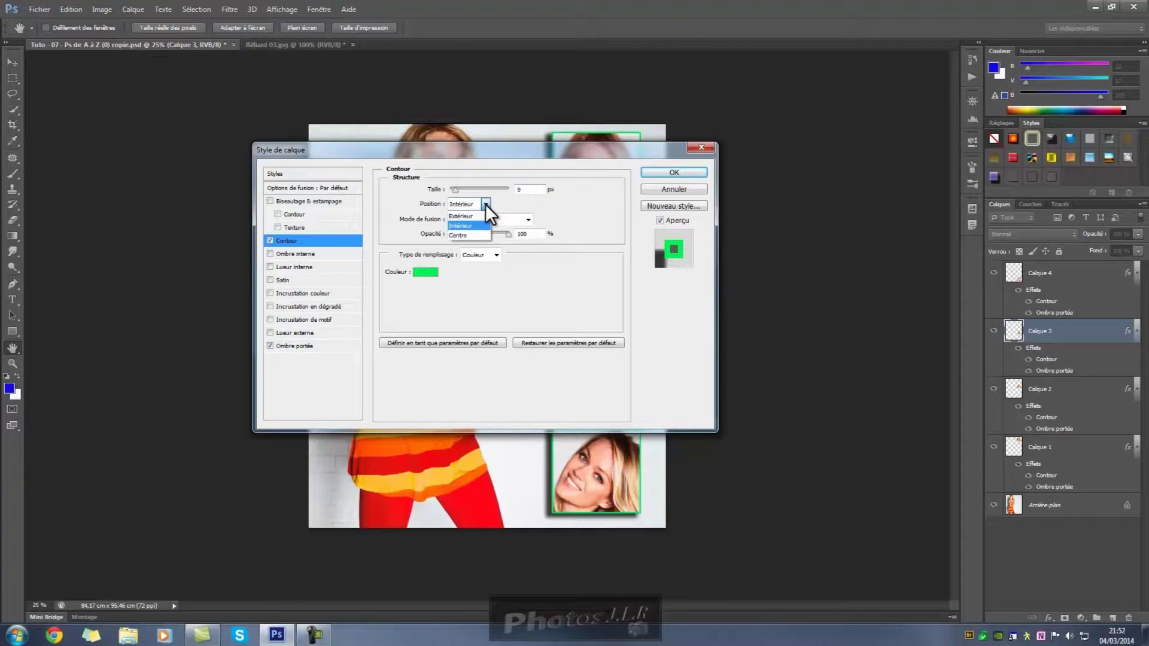
left_click(507, 203)
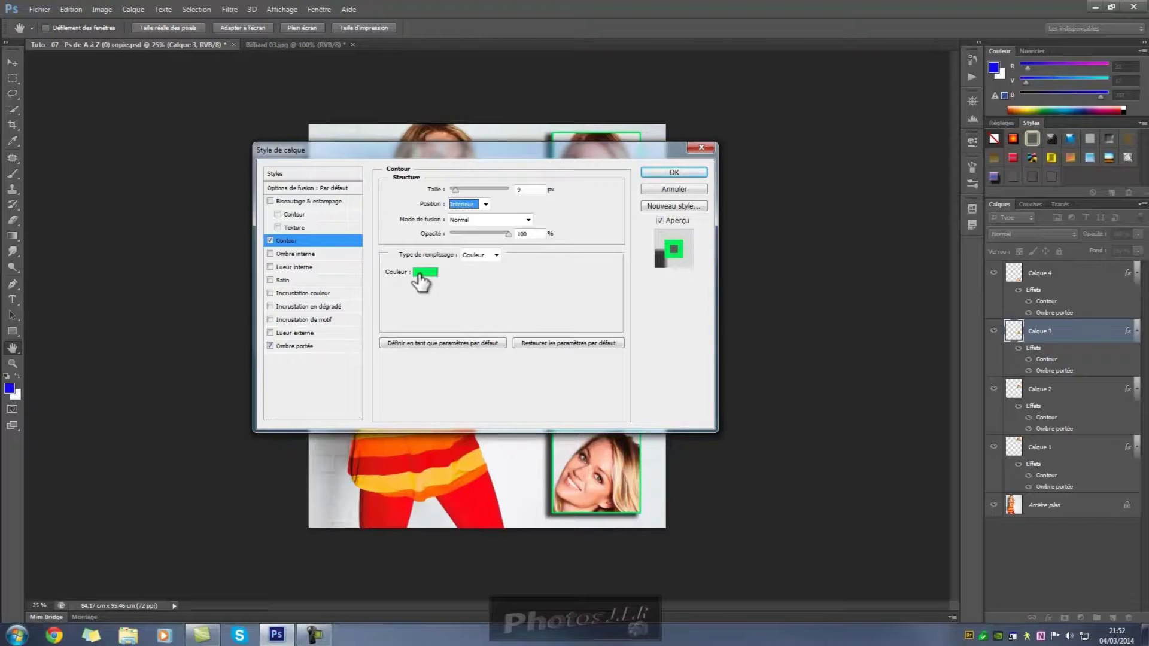
left_click(295, 201)
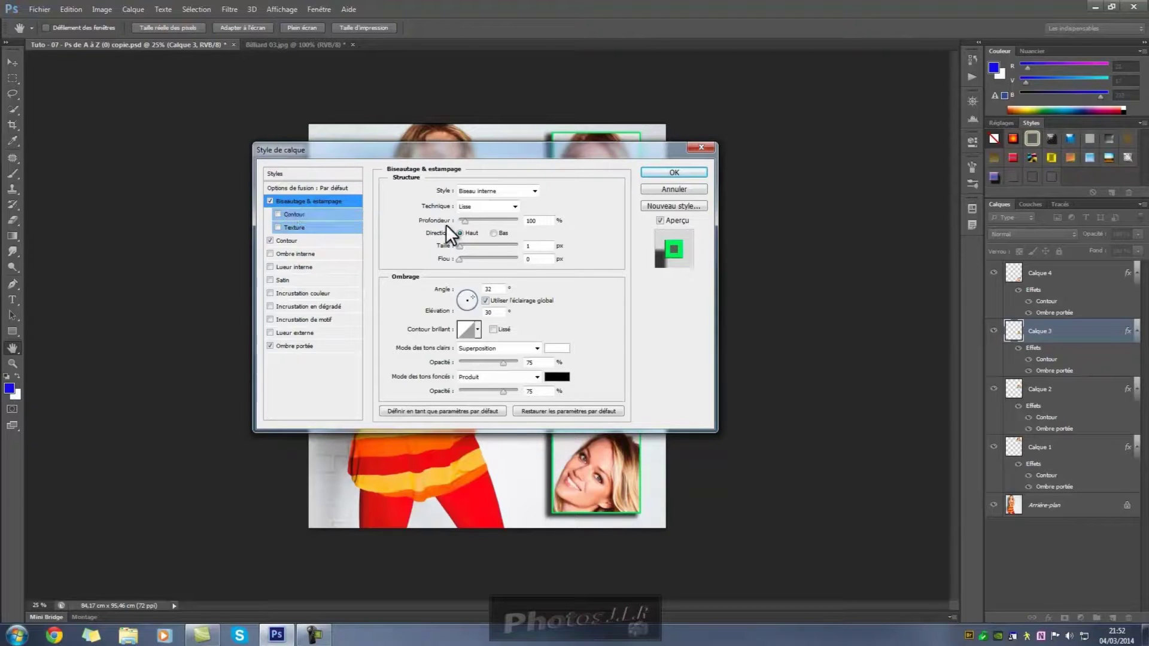
Step: Keep the bevel at Style Biseau interne with Technique Lisse
left_click(533, 191)
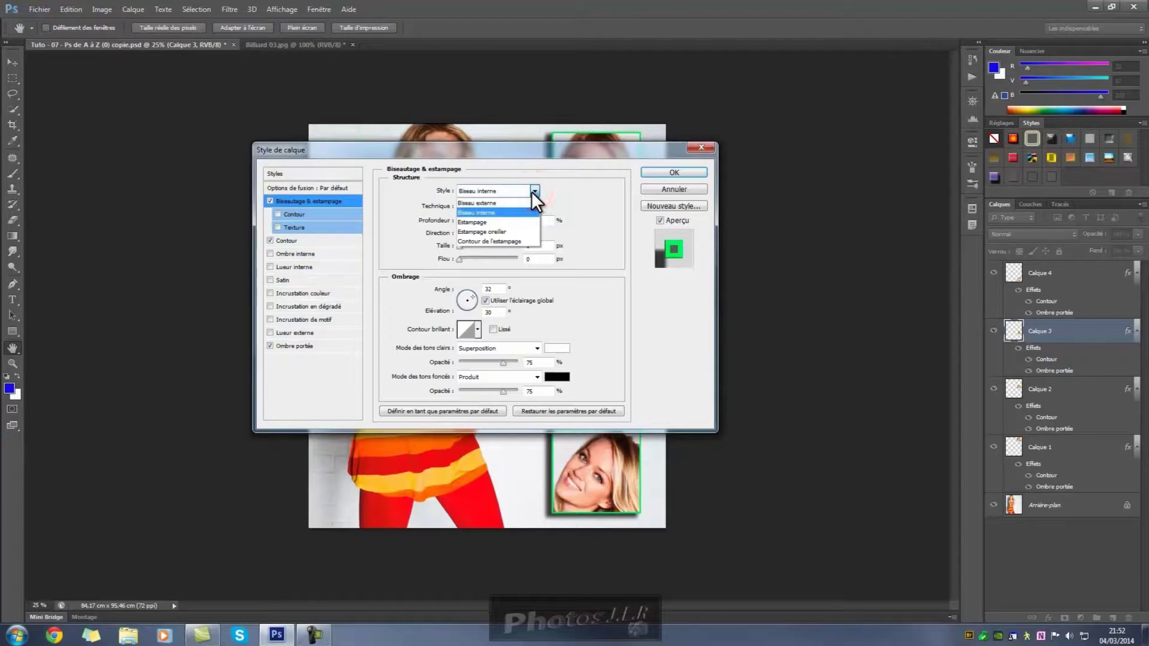
left_click(534, 189)
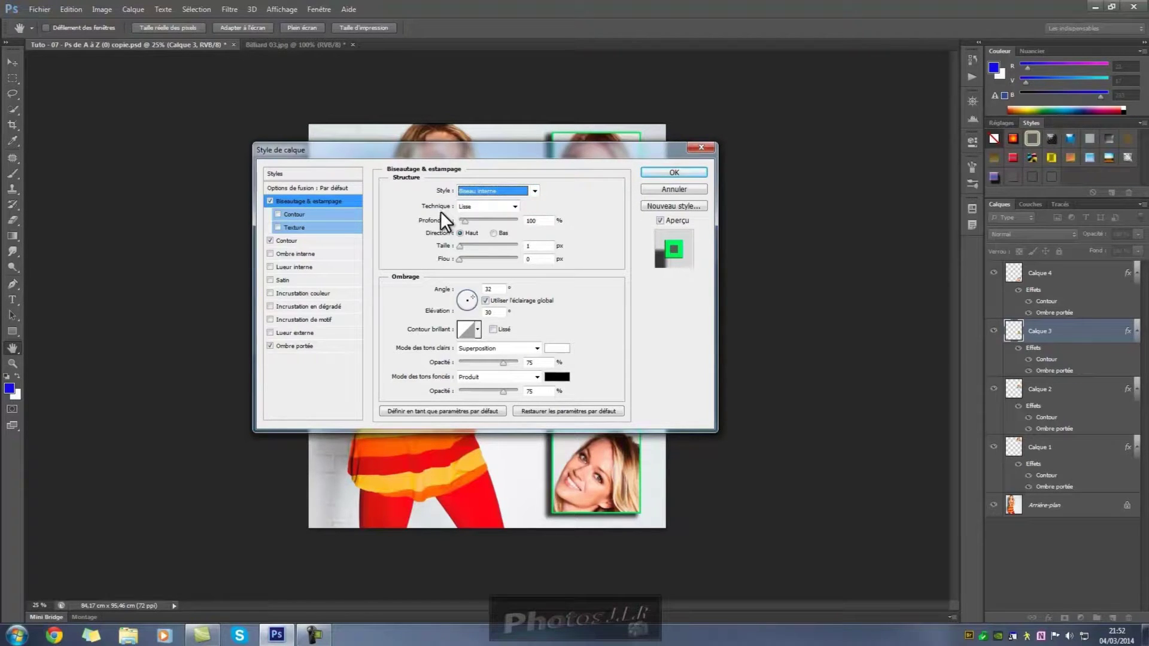
left_click(514, 207)
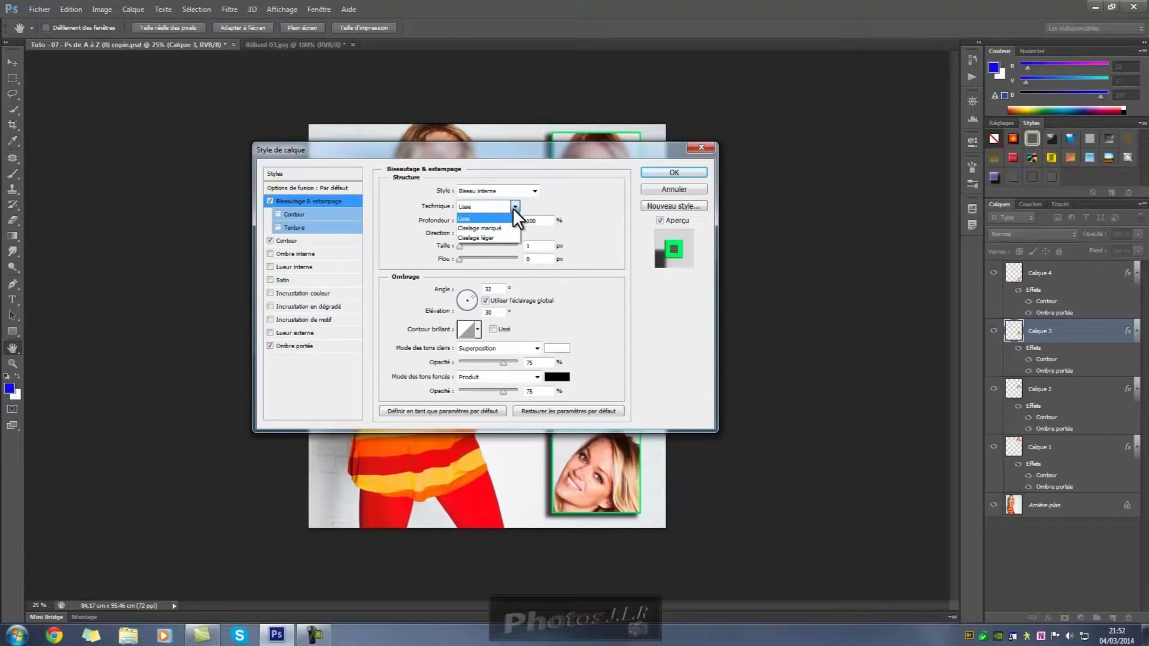
left_click(512, 208)
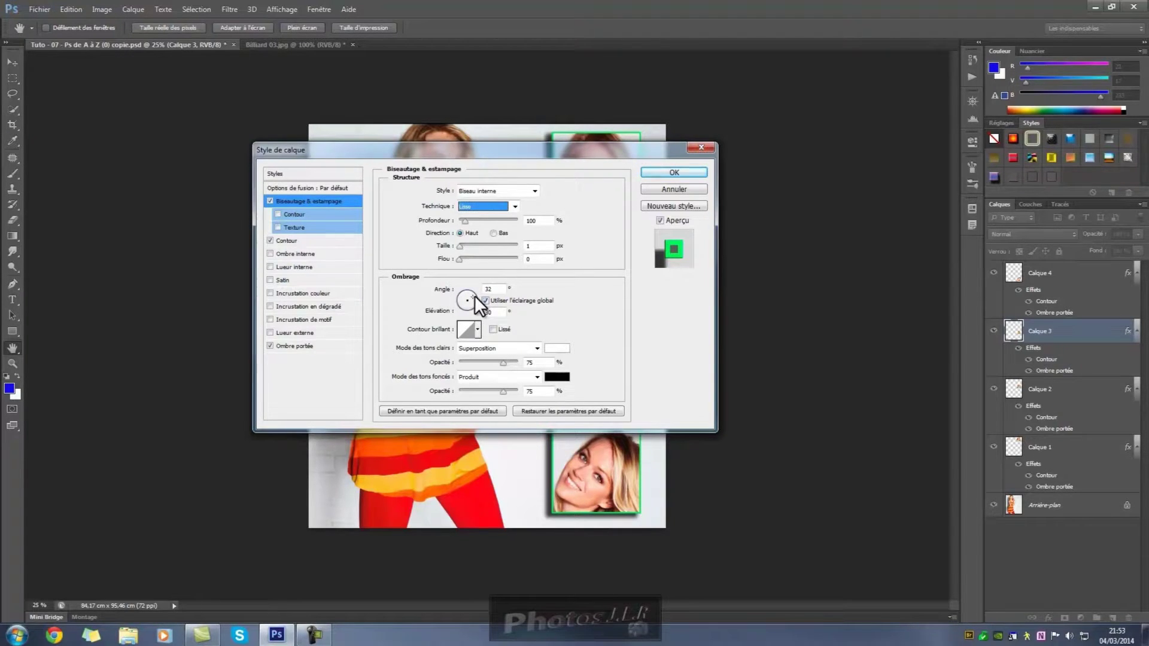
Step: Enable Ombre interne, Lueur interne, Satin and Incrustation couleur, and move the dialog aside
left_click(301, 254)
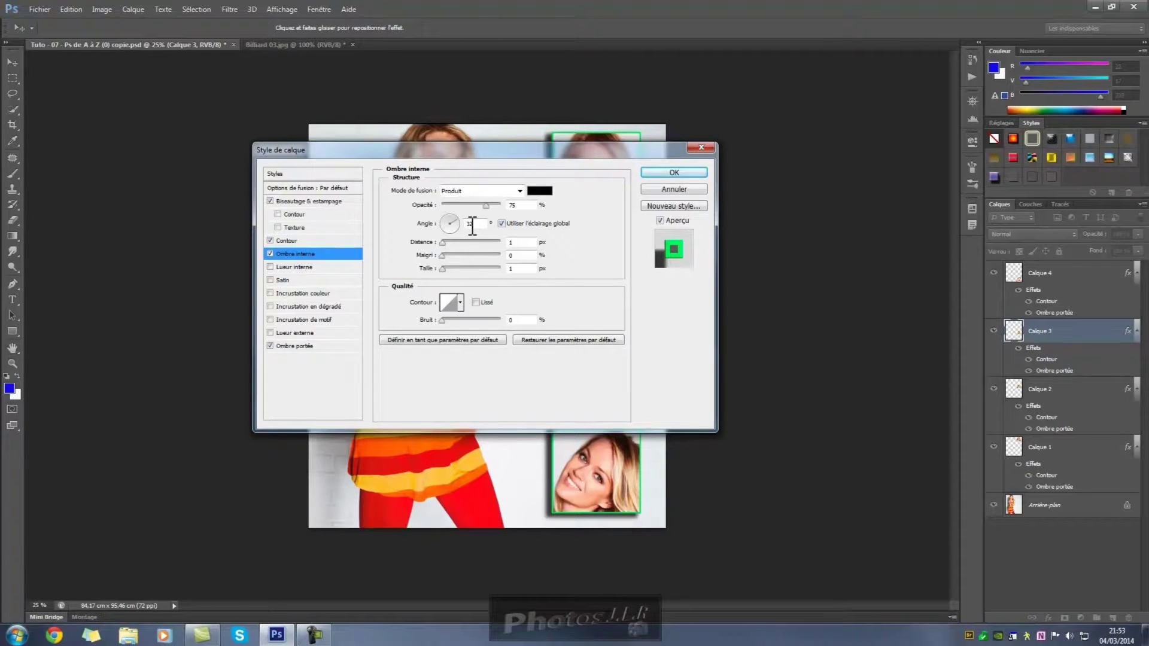
left_click(297, 266)
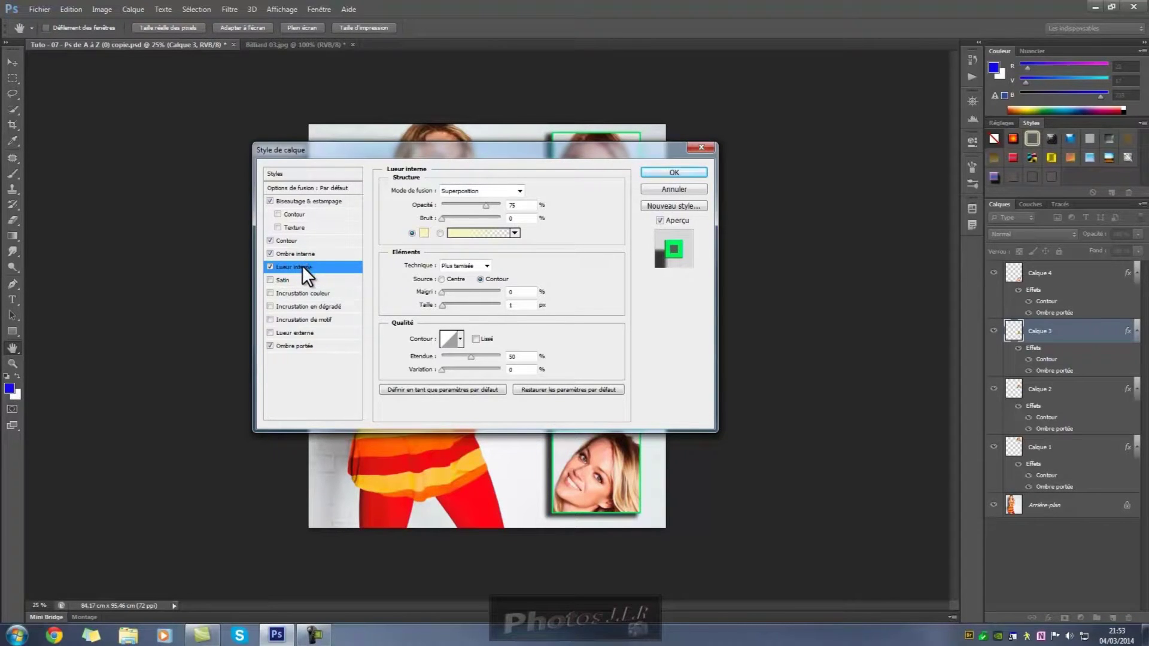
left_click(283, 280)
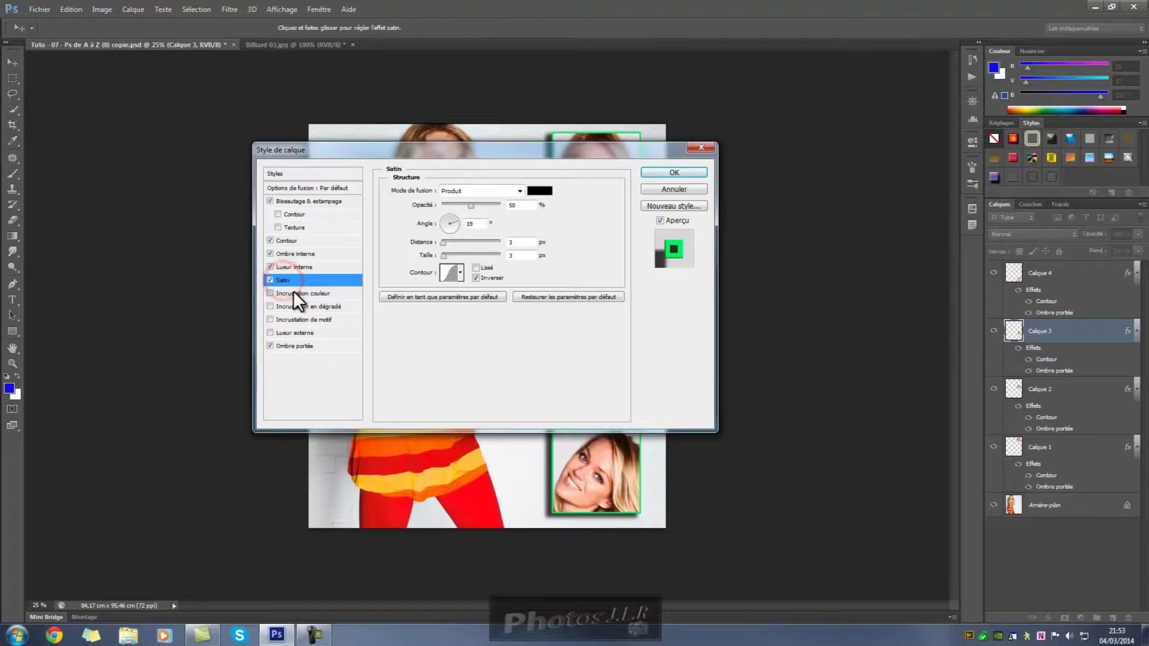
left_click(294, 293)
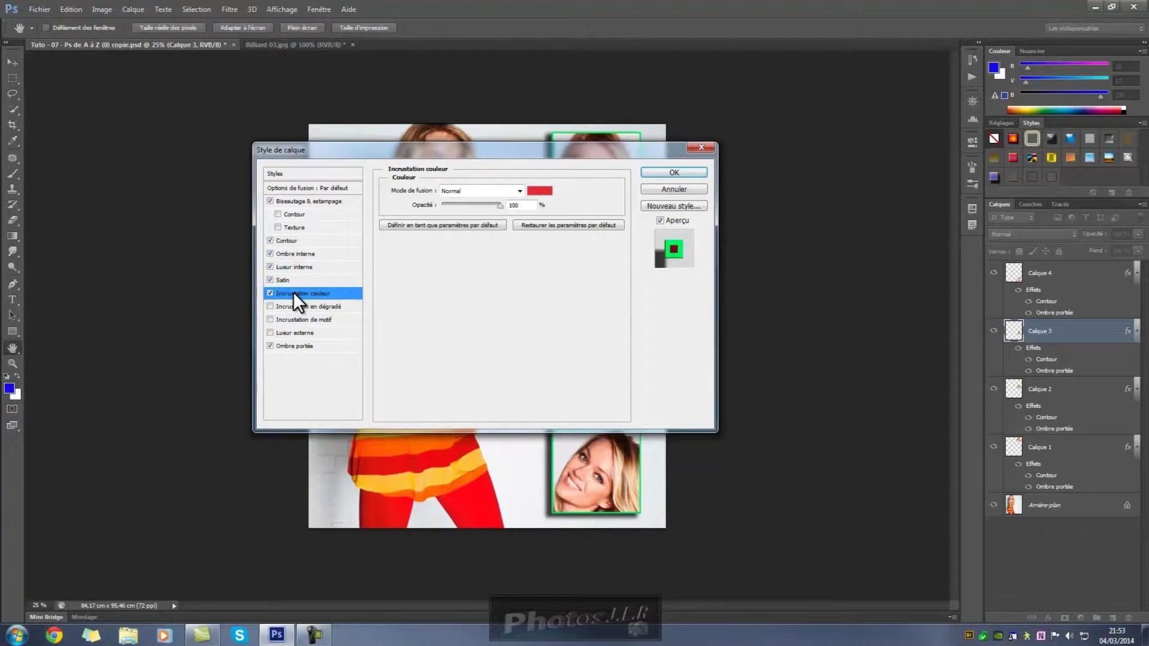
left_click(489, 291)
left_click_drag(565, 151, 628, 185)
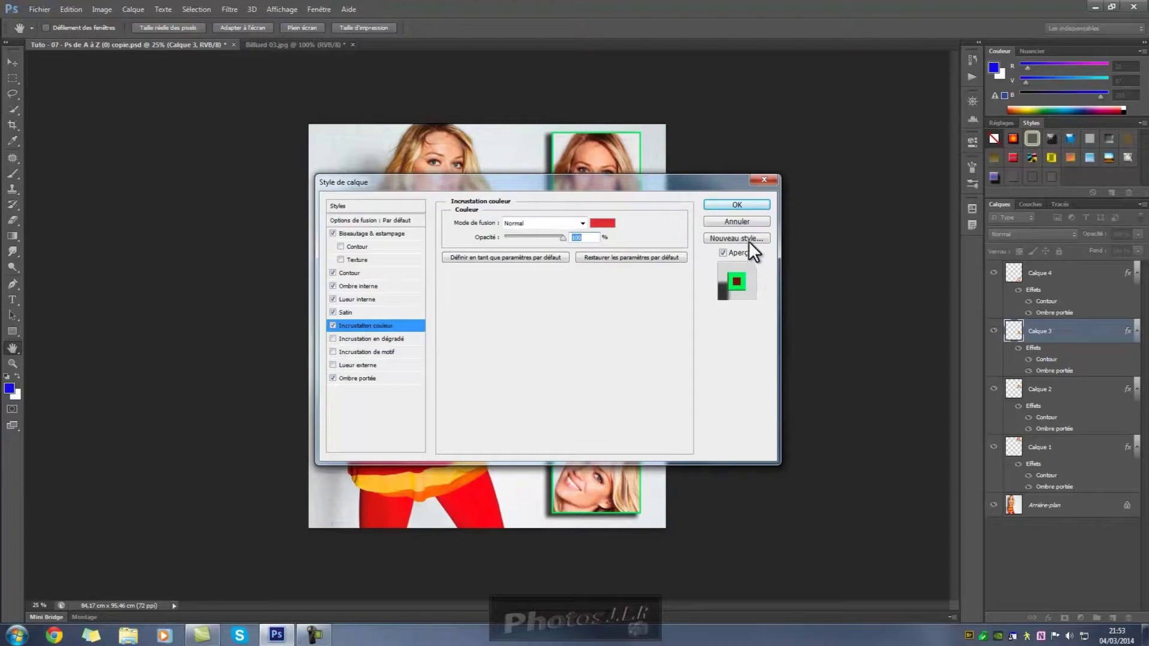
Step: Cancel the style changes, expand Calque 4's effects, and select Calque 1
left_click(740, 222)
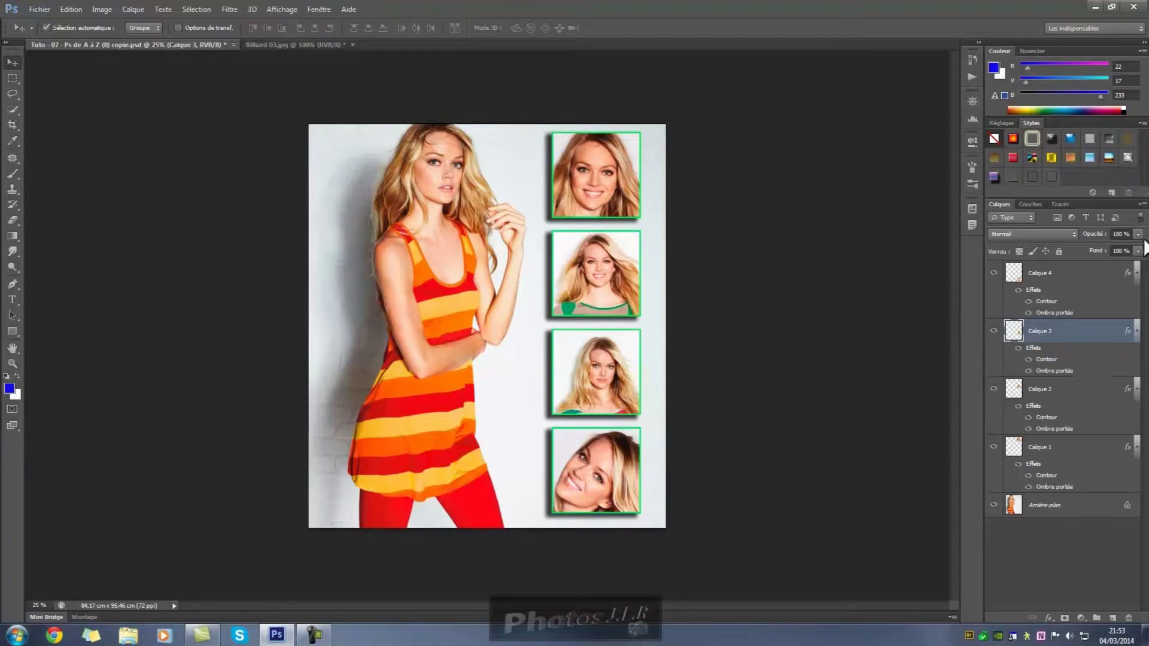
left_click(1136, 273)
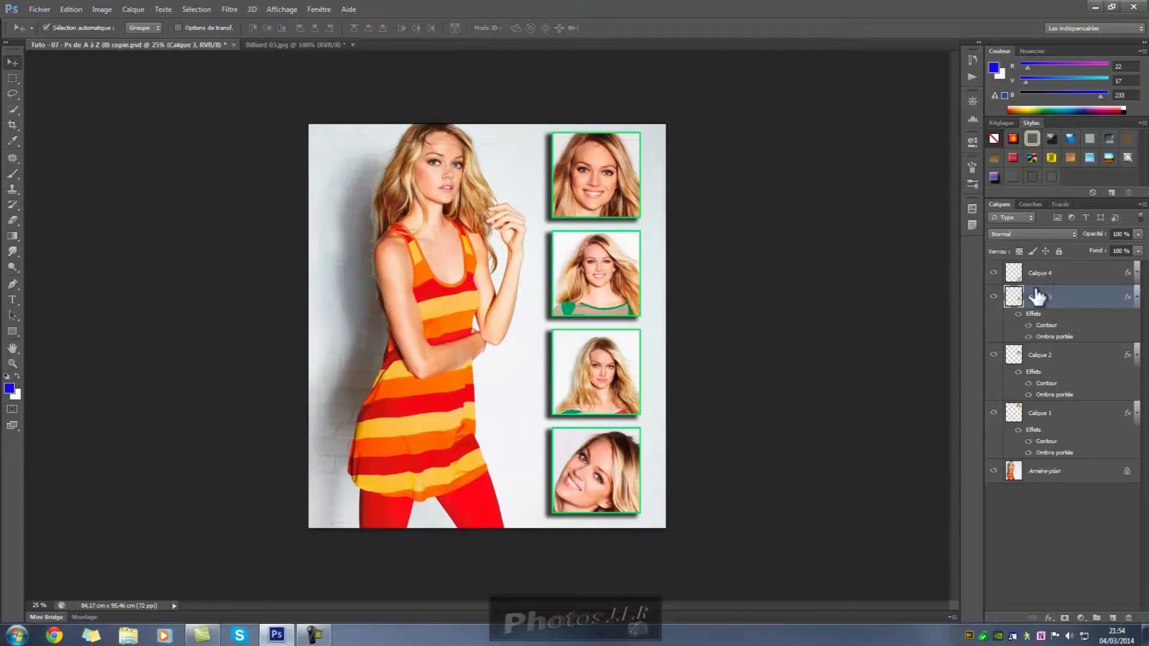
left_click(1135, 277)
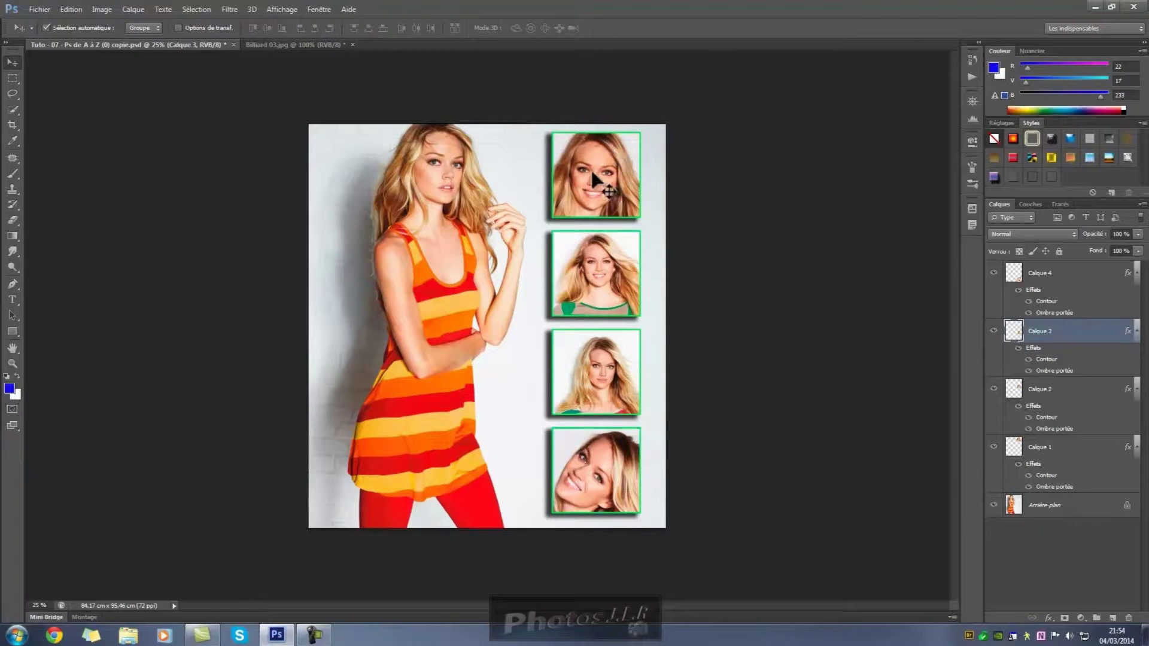
left_click(1075, 446)
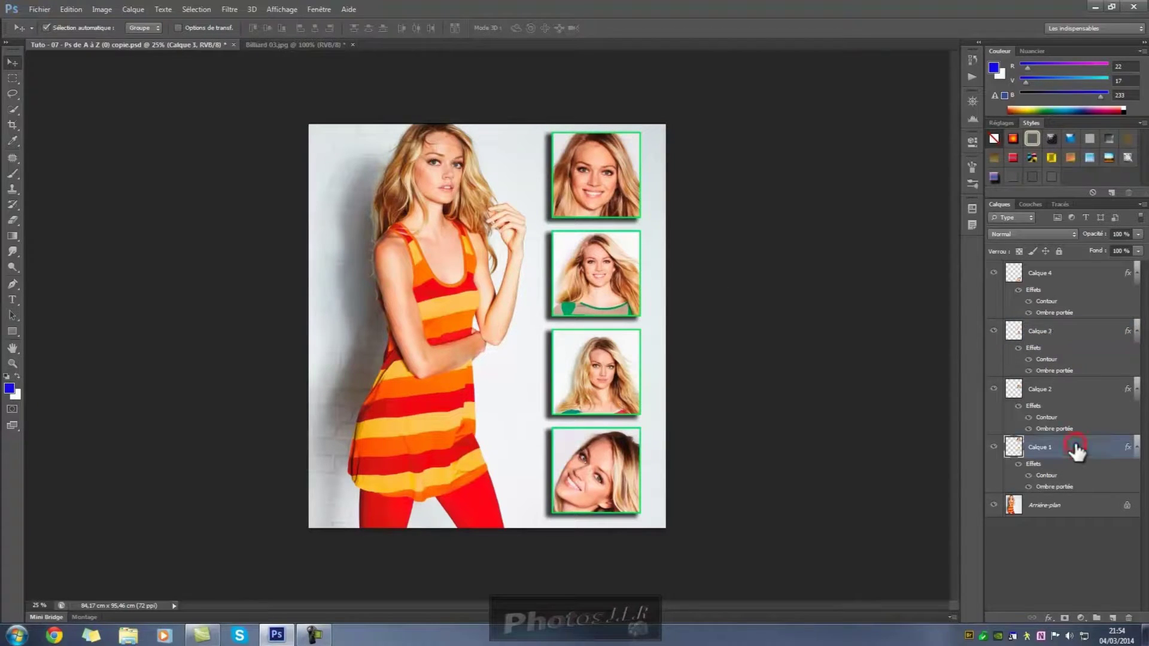
Step: Toggle Calque 1's Contour, Ombre portée and Effets visibility off and on to compare
left_click(1027, 476)
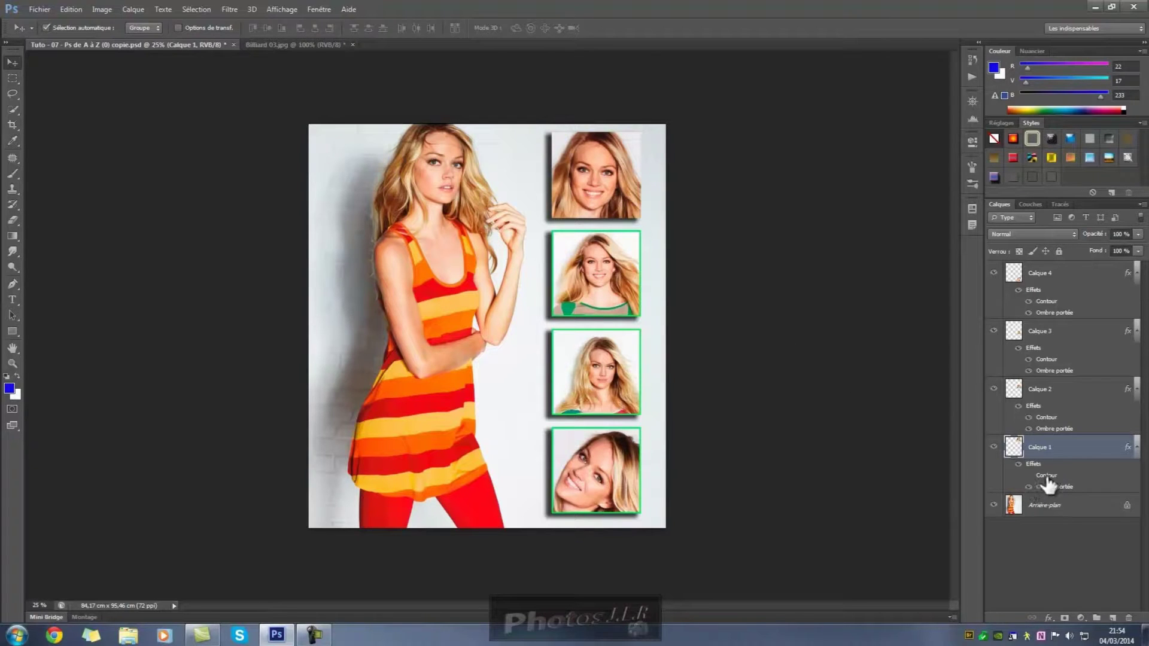
left_click(1028, 475)
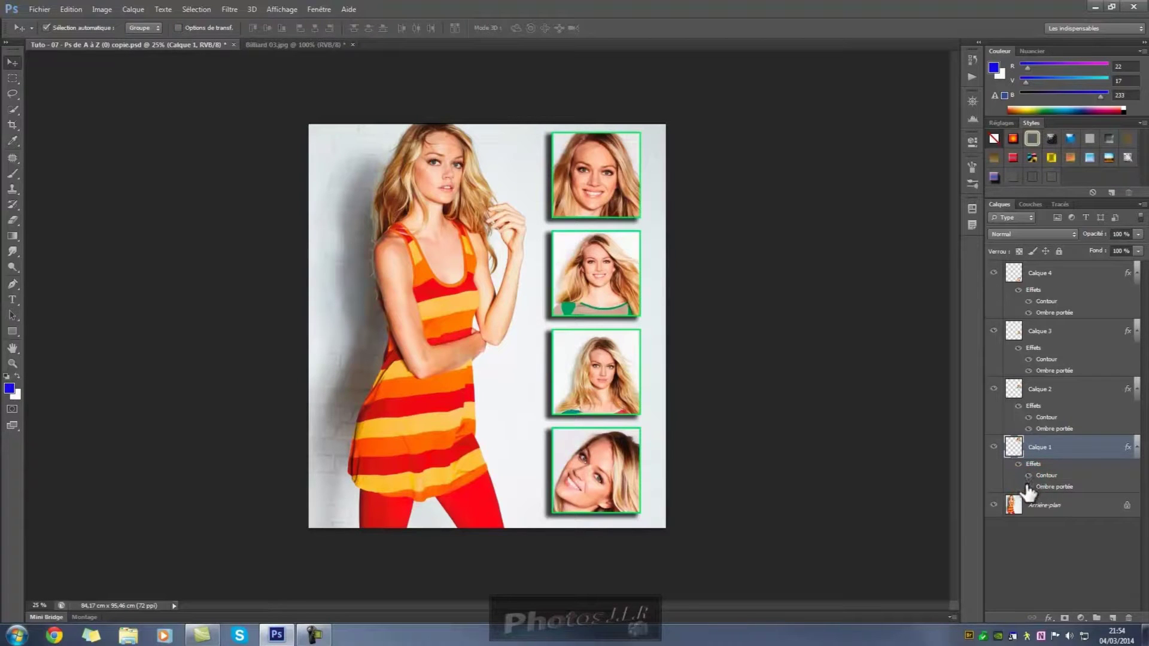
left_click(1028, 487)
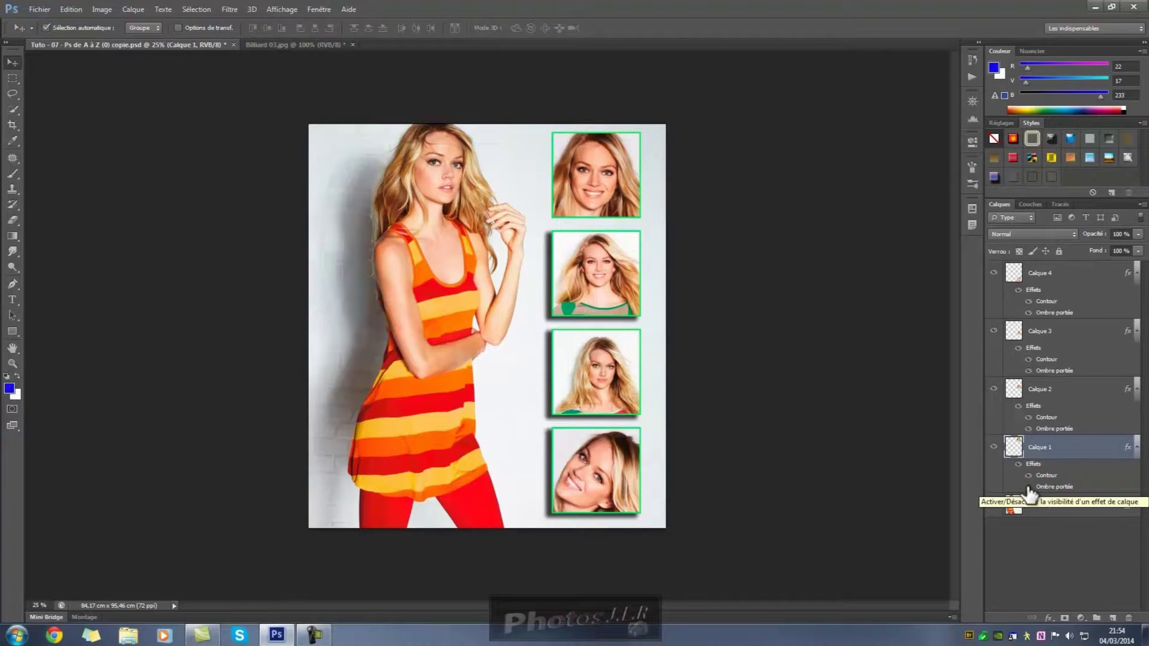
left_click(1017, 465)
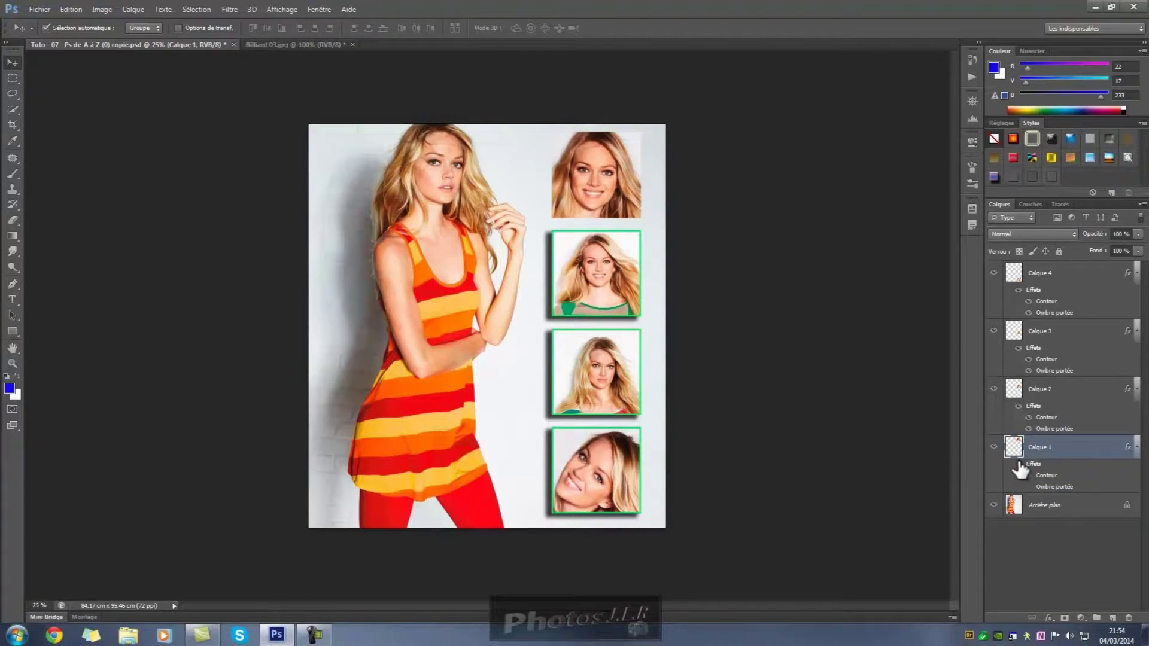
left_click(1018, 464)
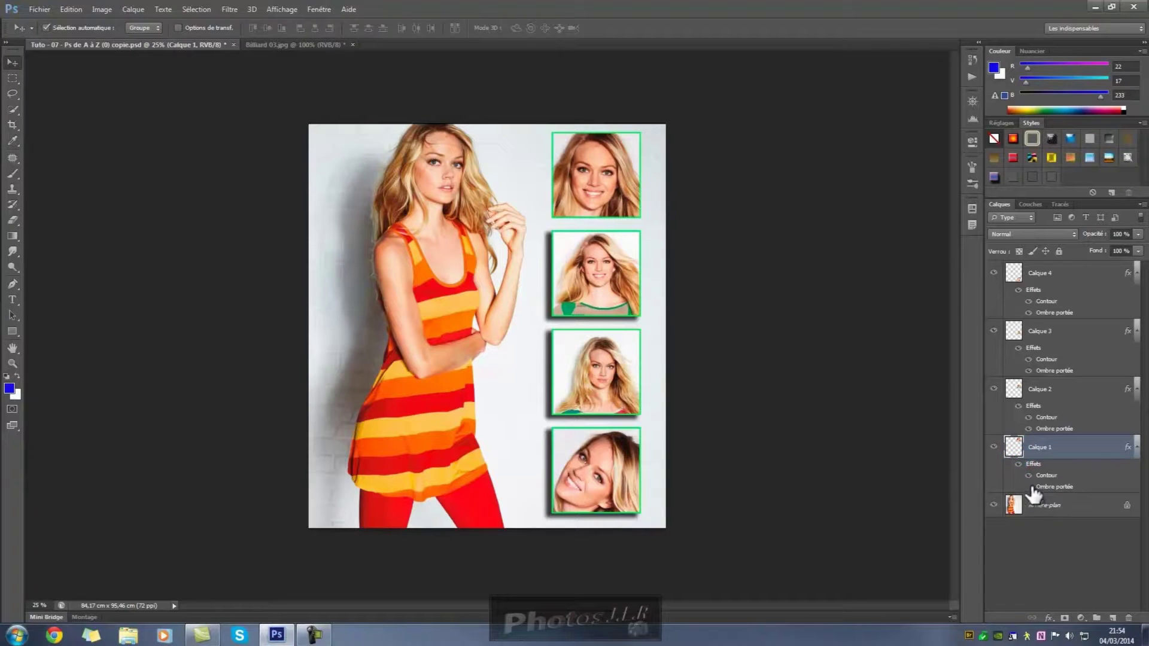
left_click(1029, 487)
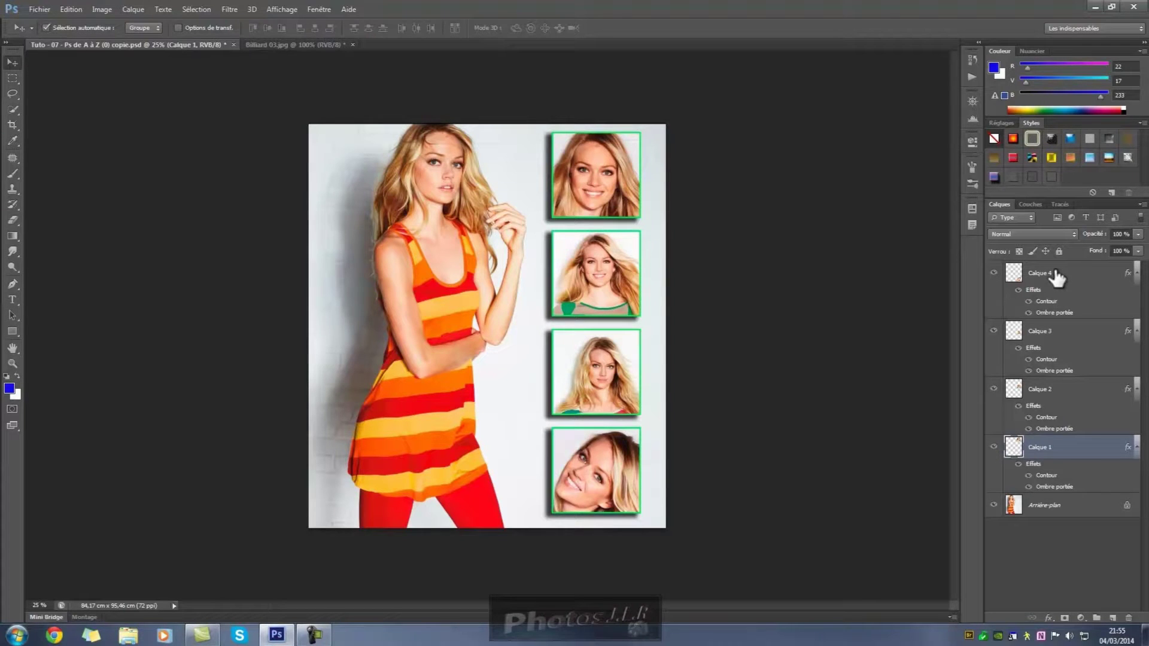
Step: Open Calque 1's Style de calque and save its effects as new style 'Tuto 07'
left_click(1071, 453)
double_click(1067, 447)
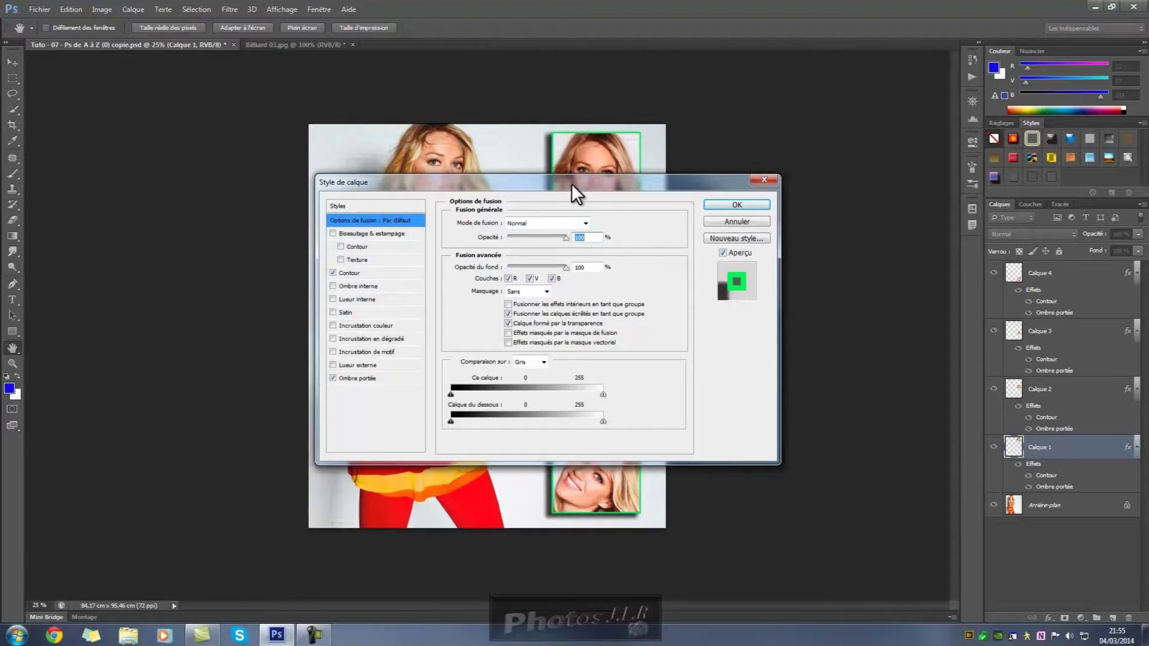
left_click_drag(572, 184, 317, 162)
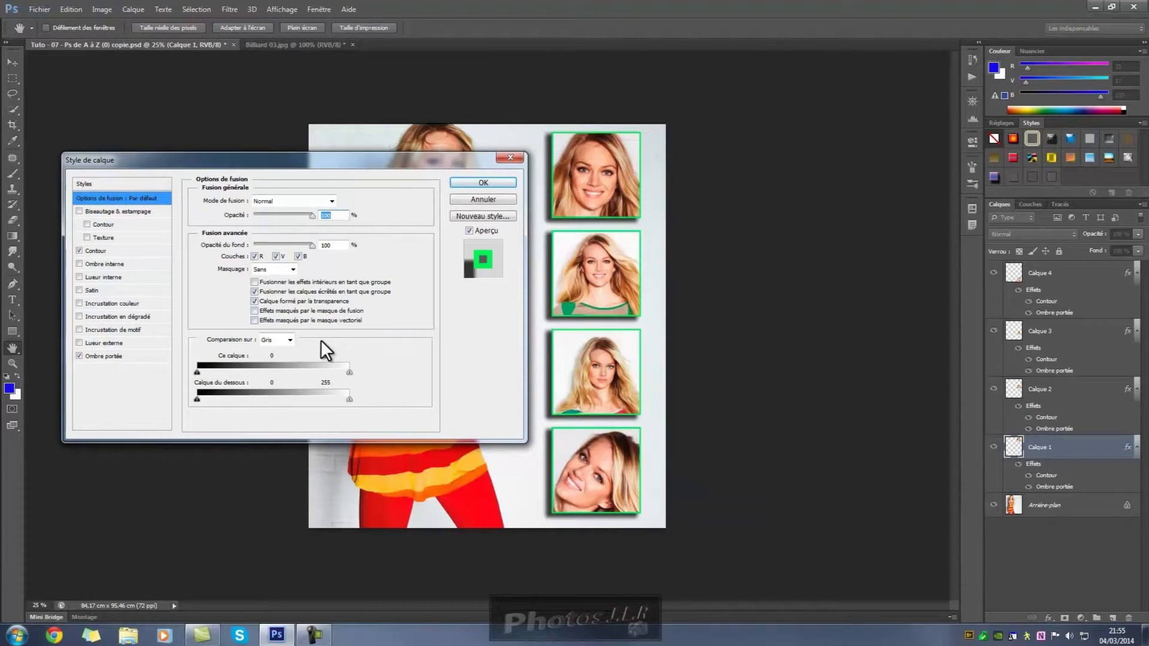
left_click(477, 217)
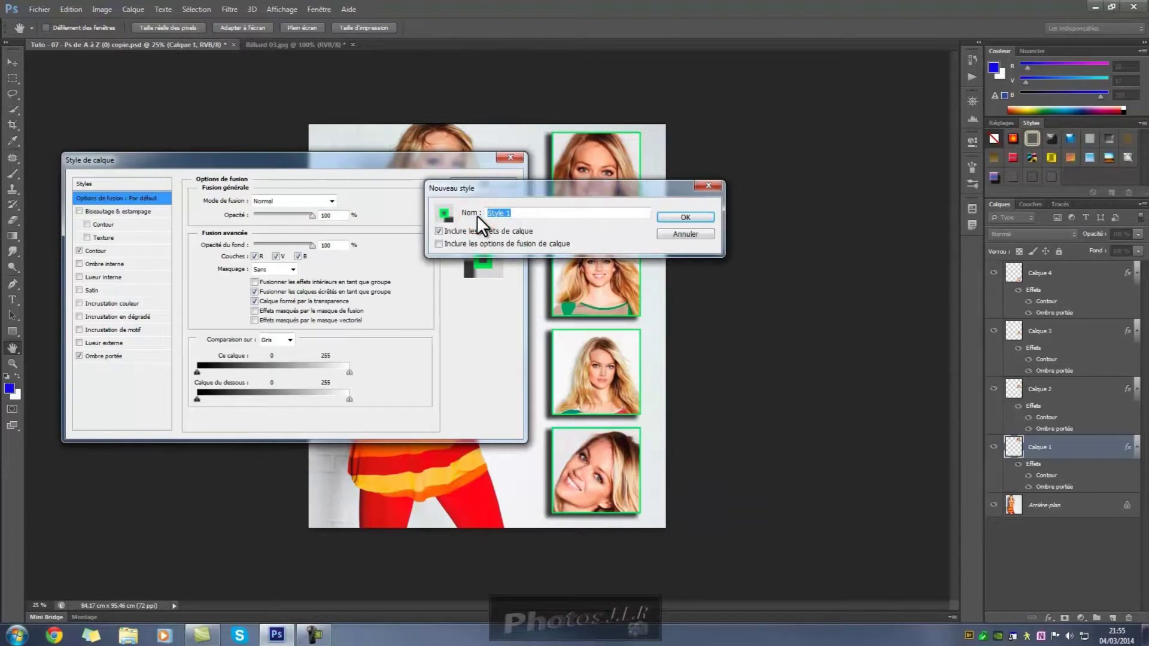
left_click_drag(487, 213, 532, 213)
type("Tuto 07")
left_click(701, 216)
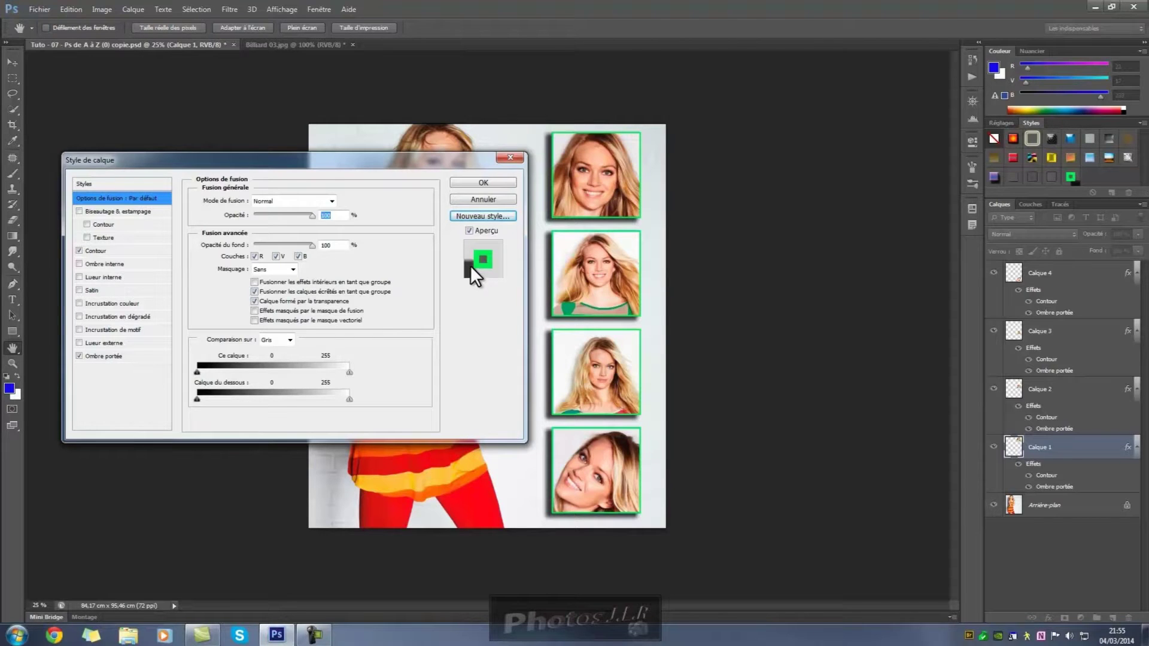
left_click(482, 183)
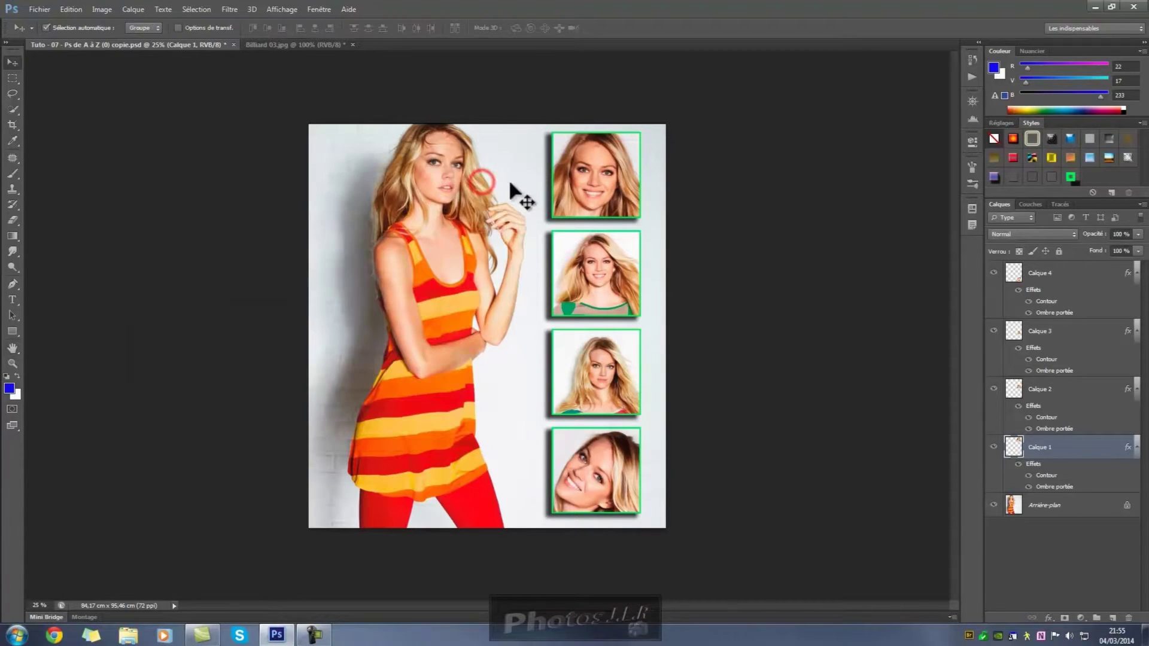
left_click(1070, 177)
left_click(598, 290)
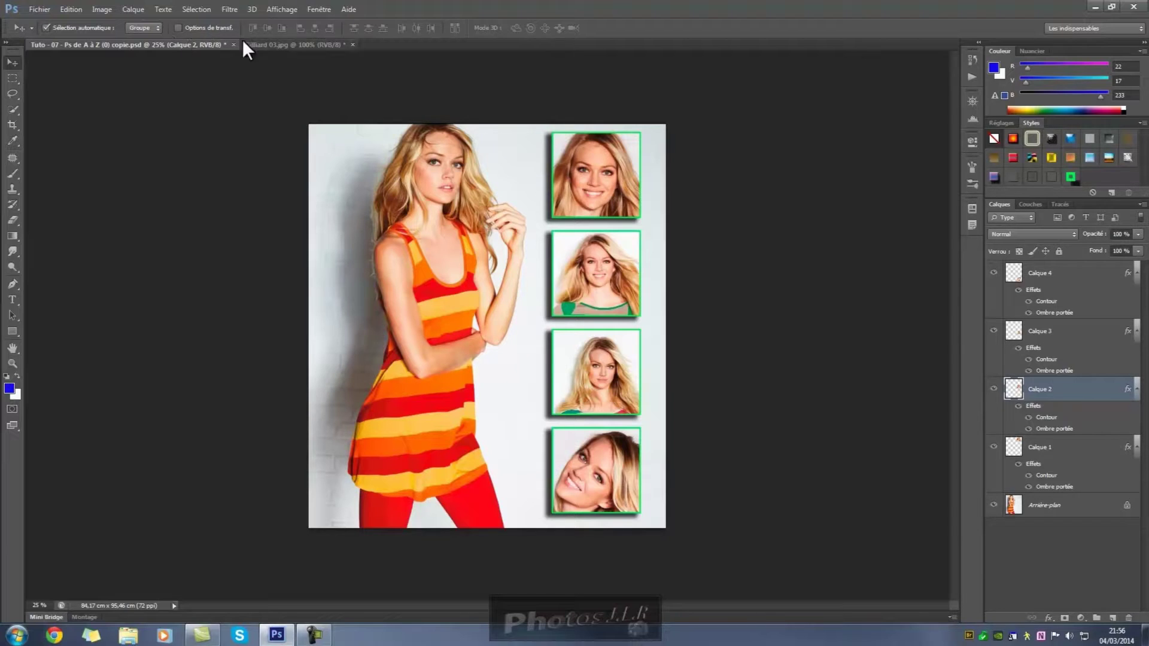
left_click(295, 44)
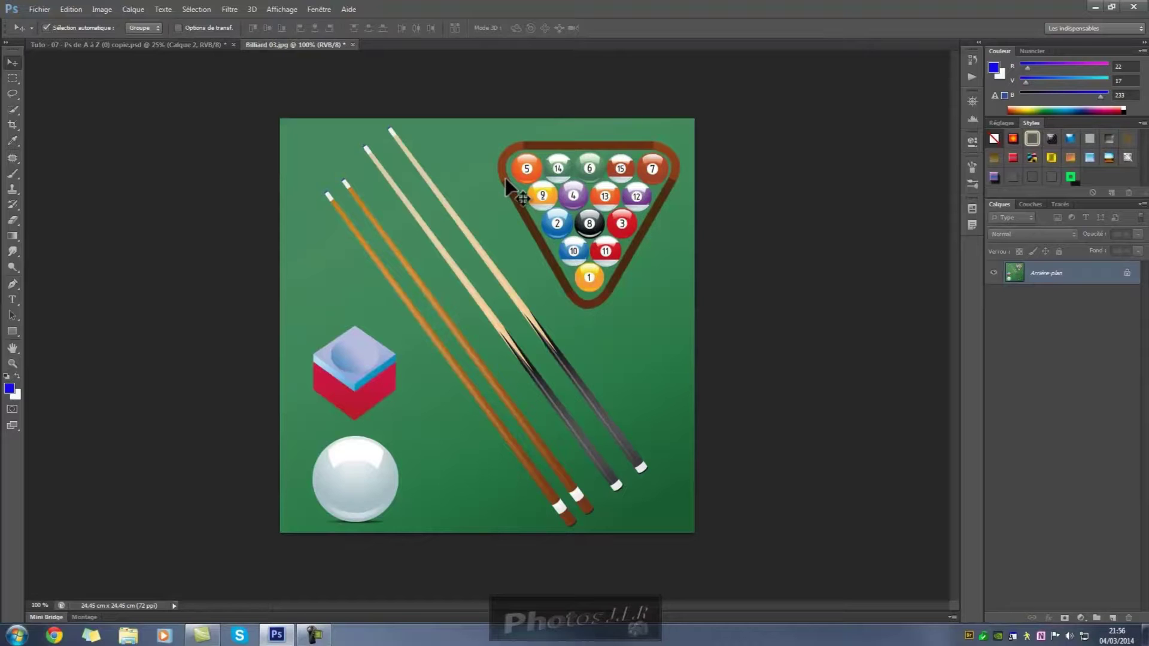
Step: Duplicate the Arrière-plan layer in Billiard 03.jpg
right_click(1091, 277)
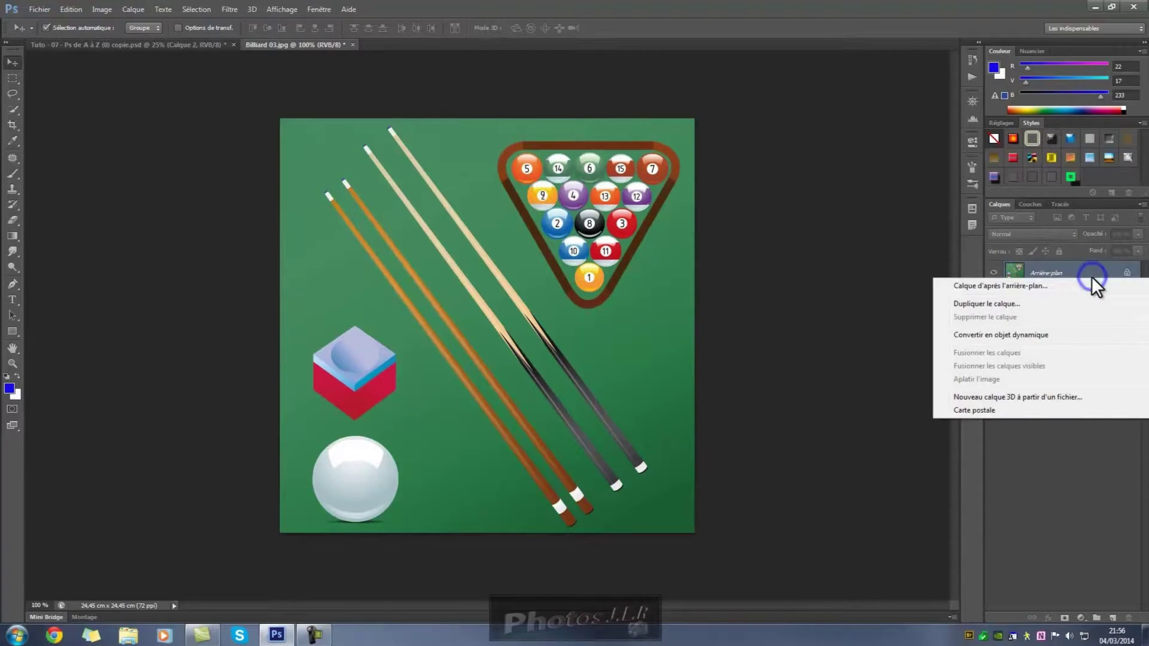
left_click(963, 304)
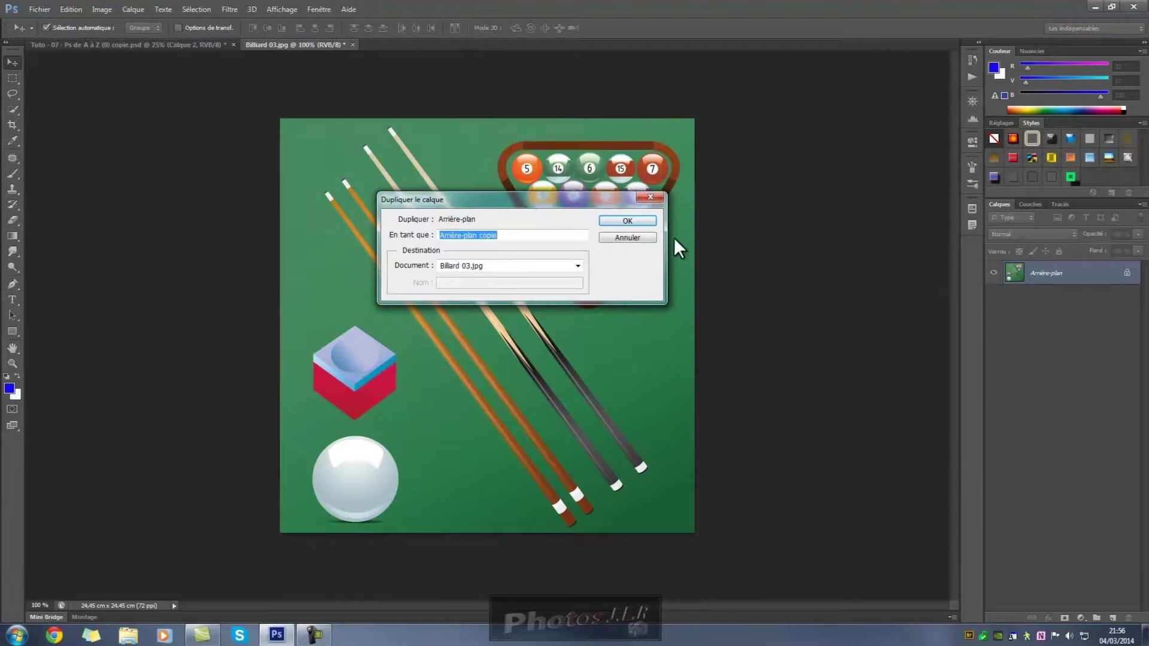
left_click(625, 221)
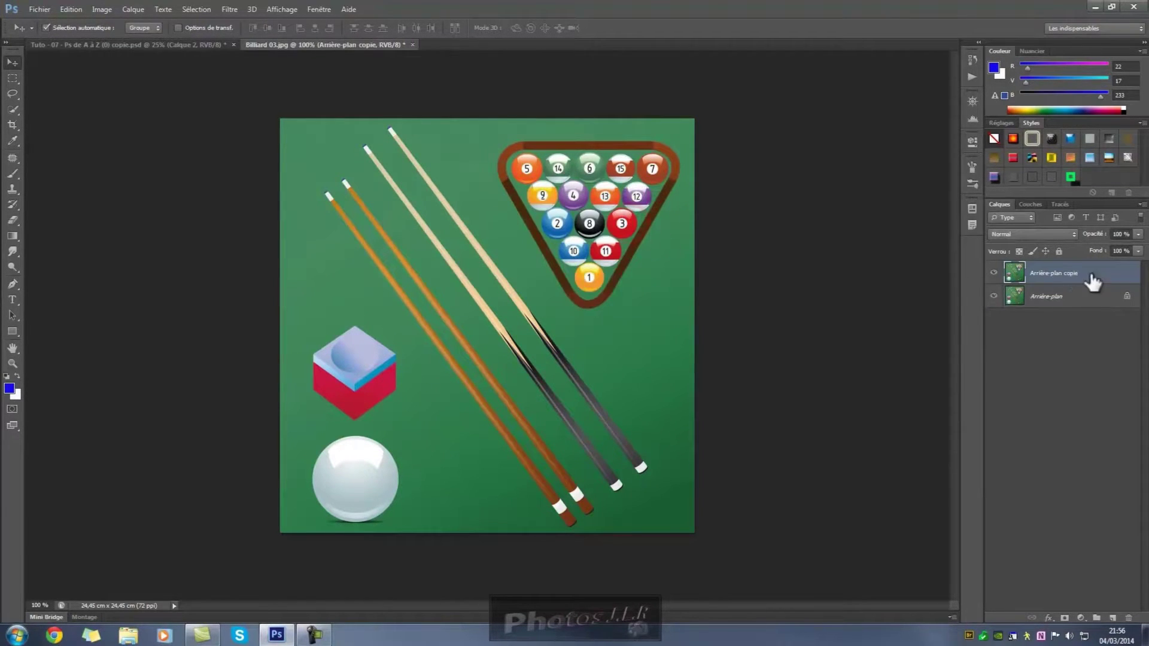
Step: Rename the background copy to 'Boule'
left_click(1041, 274)
left_click(1041, 274)
double_click(1041, 274)
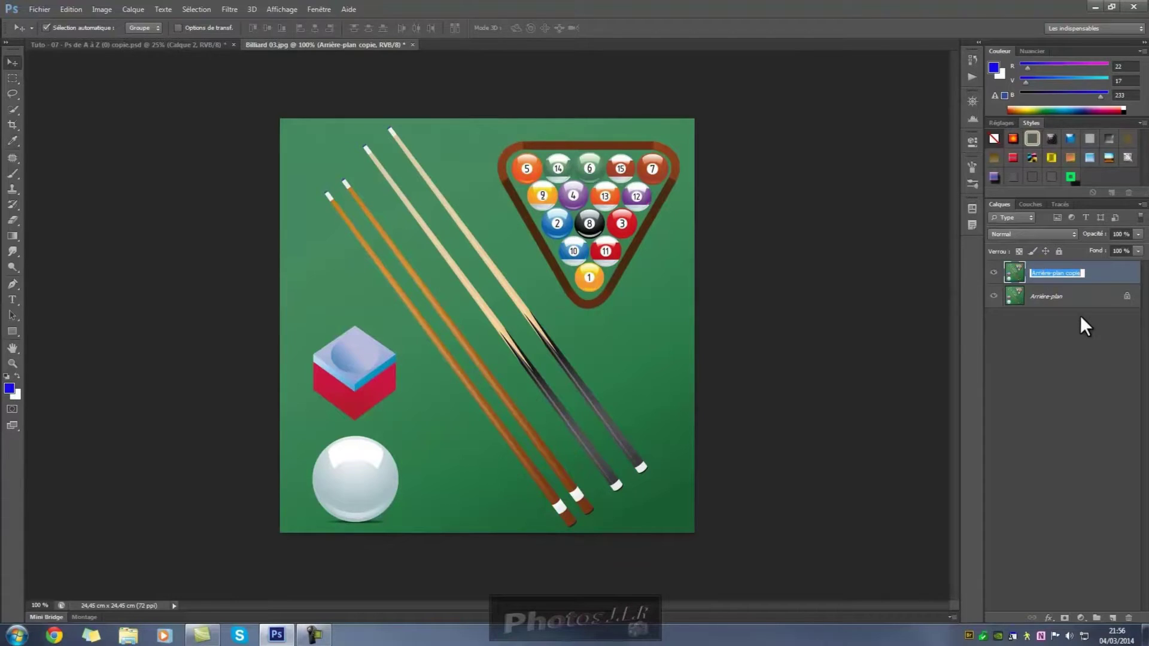
type("Boule")
left_click(1061, 357)
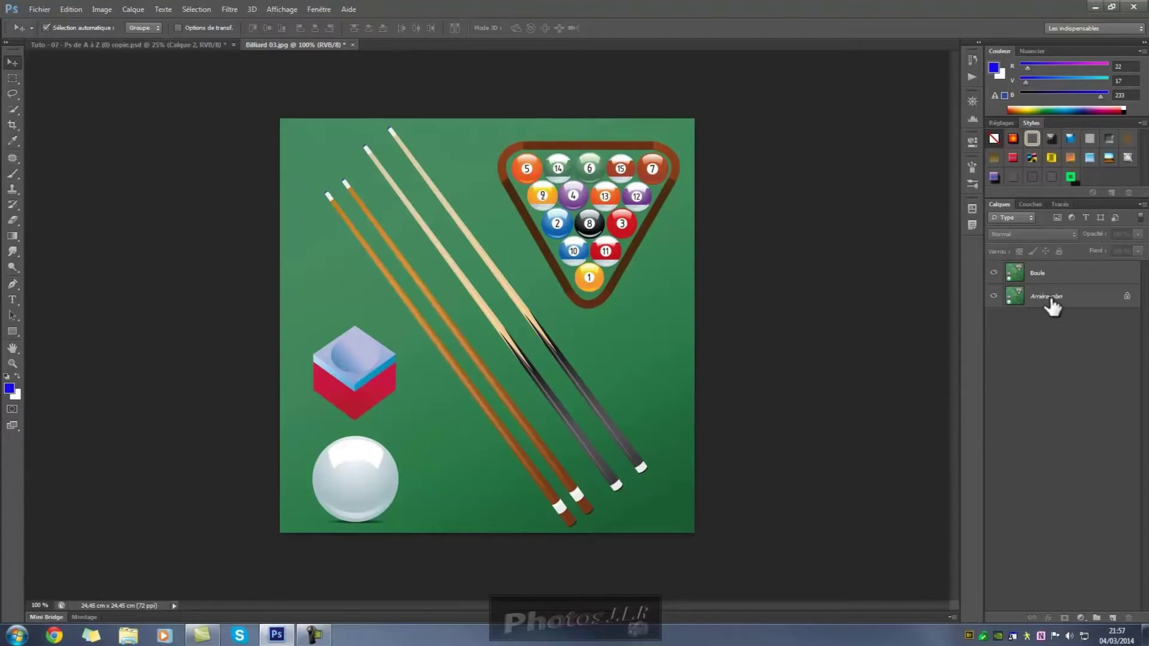
Step: Duplicate Arrière-plan as 'Fond', delete the original background, and select Boule
right_click(1051, 299)
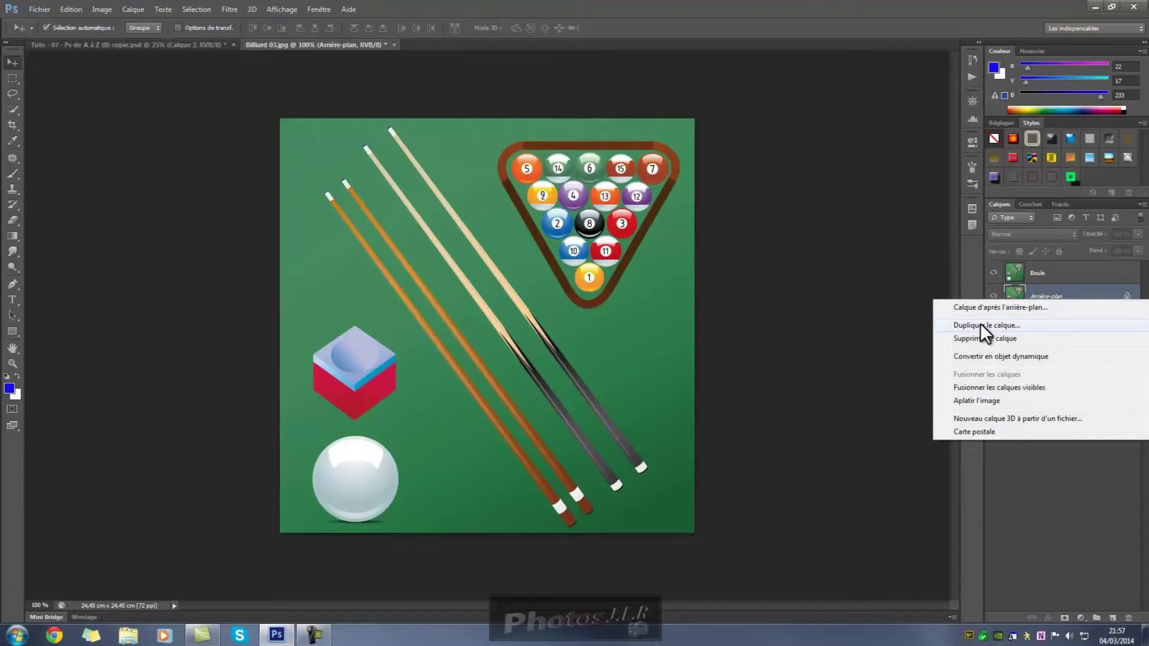
left_click(980, 325)
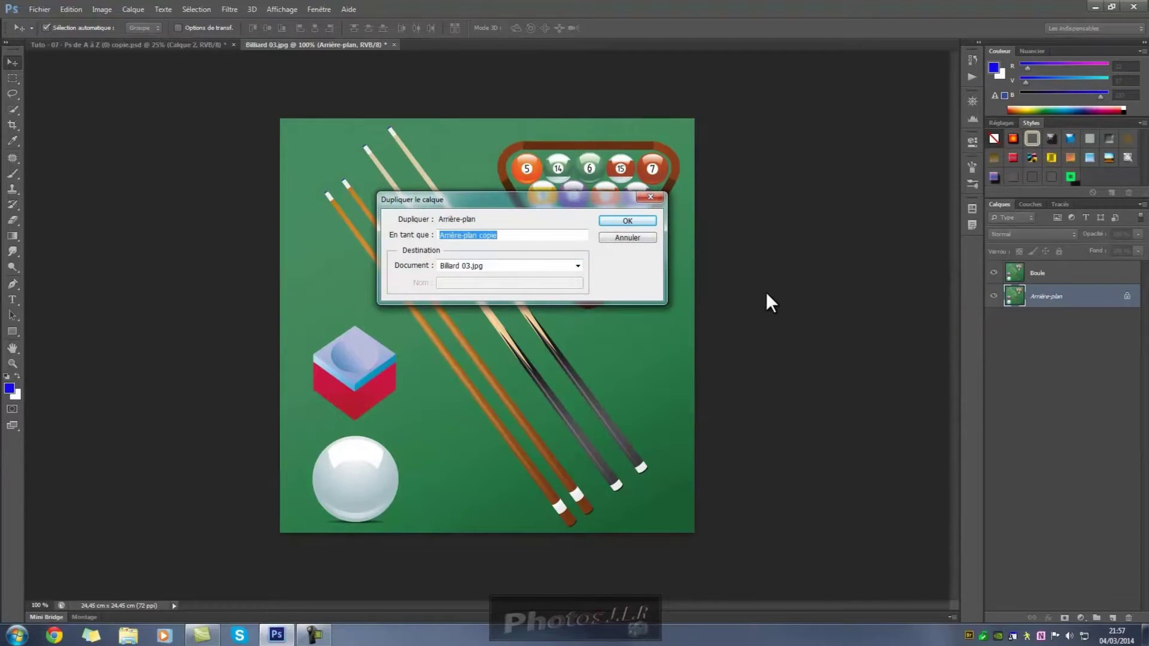
type("Fond")
left_click(639, 222)
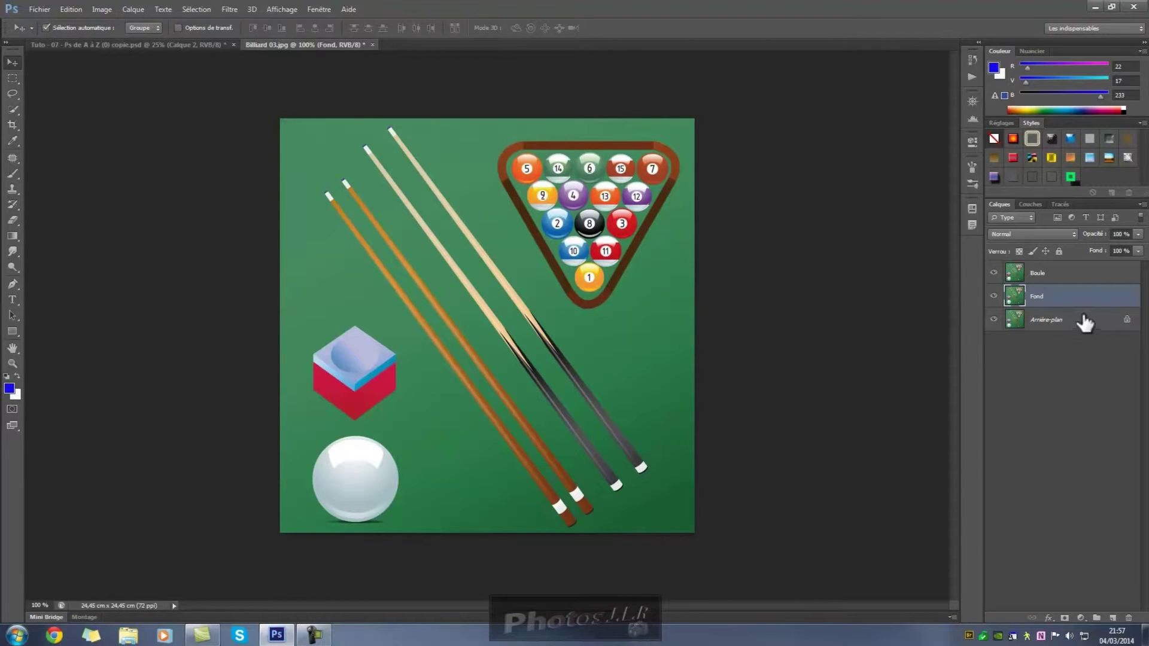
left_click_drag(1104, 321, 1129, 618)
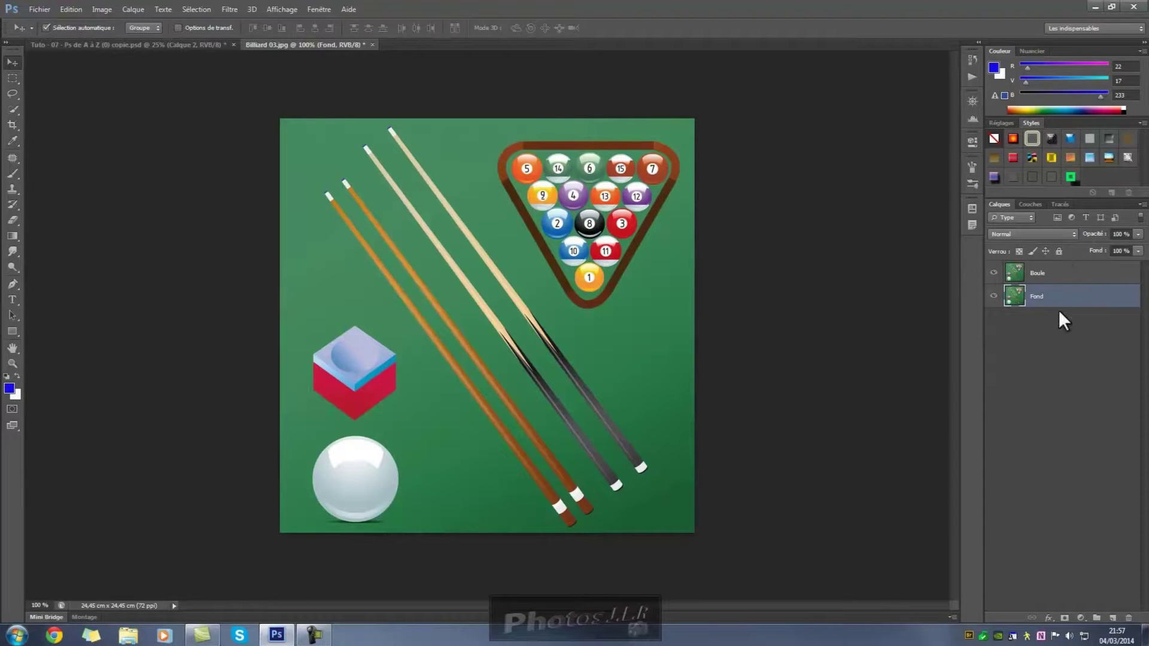
left_click(1063, 281)
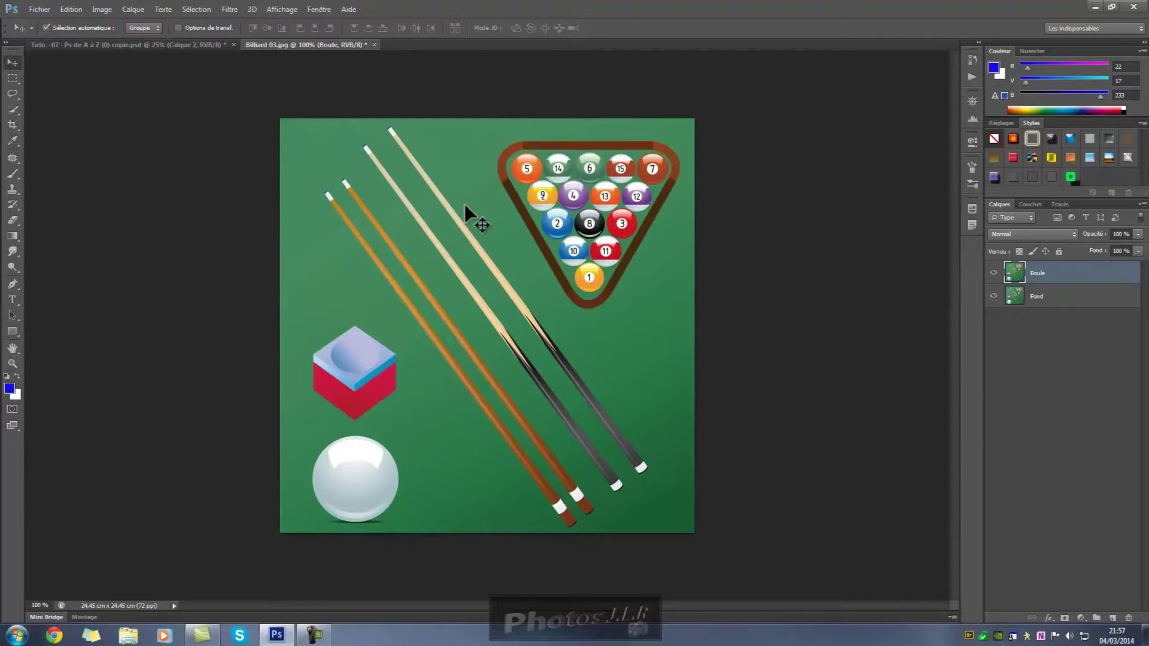
Step: Scale the Boule layer to about 96% with Ctrl+T, centre it over Fond, and commit
key("ctrl+t")
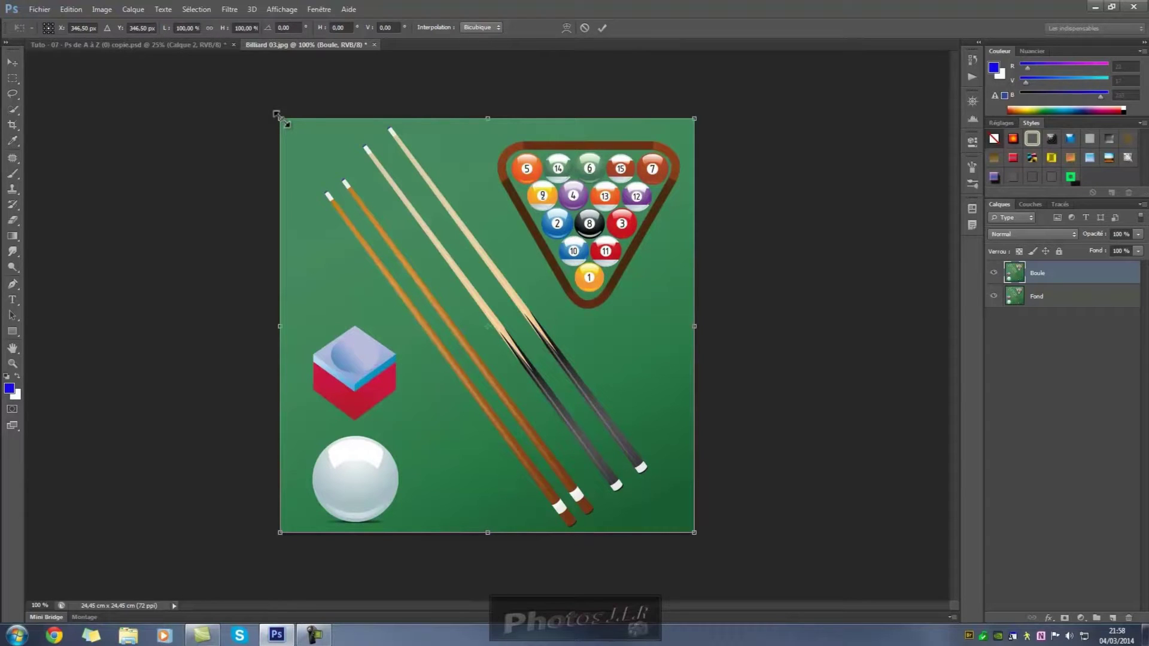
left_click_drag(278, 117, 295, 137)
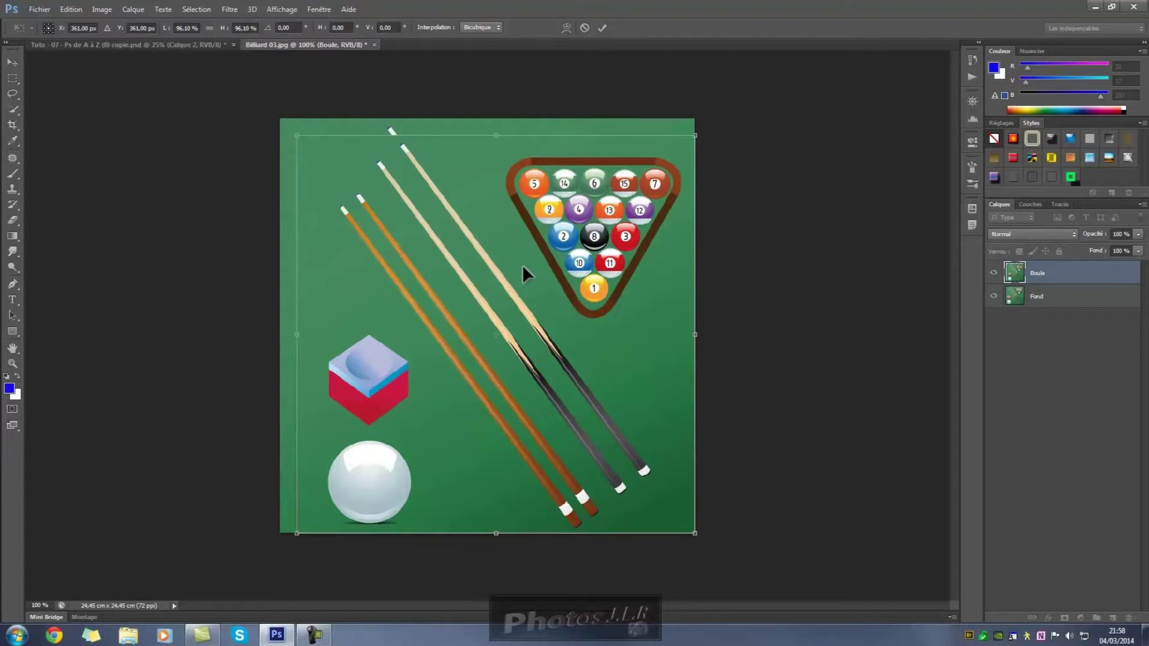
left_click_drag(522, 266, 518, 262)
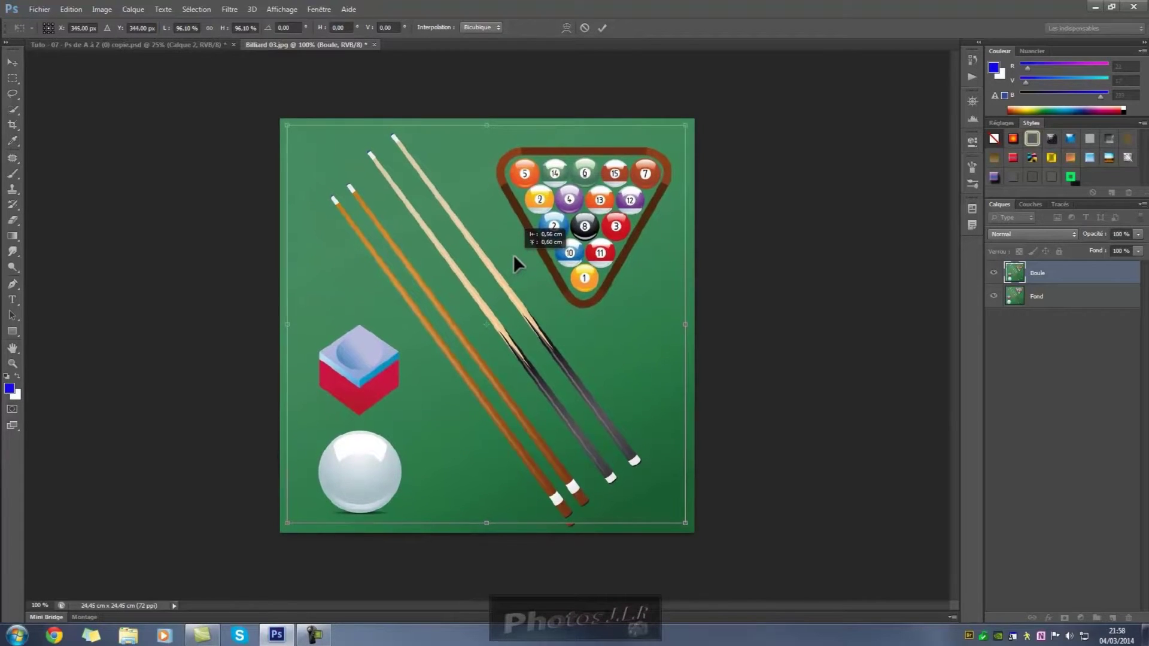
left_click_drag(512, 255, 515, 256)
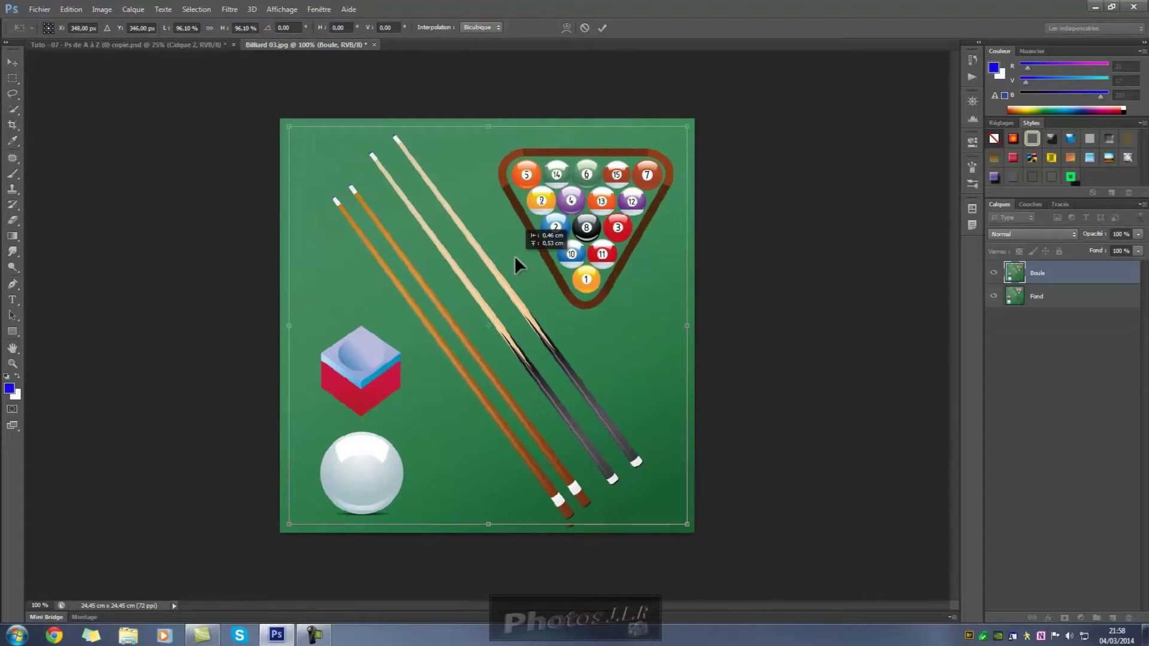
left_click_drag(514, 256, 514, 256)
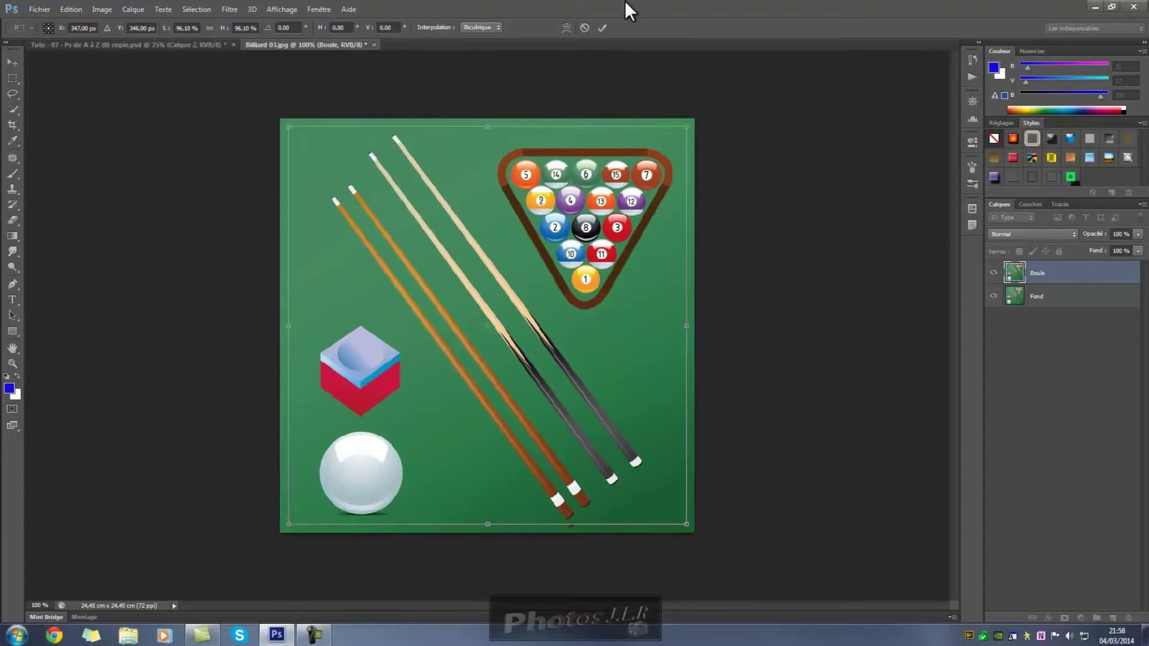
left_click(602, 28)
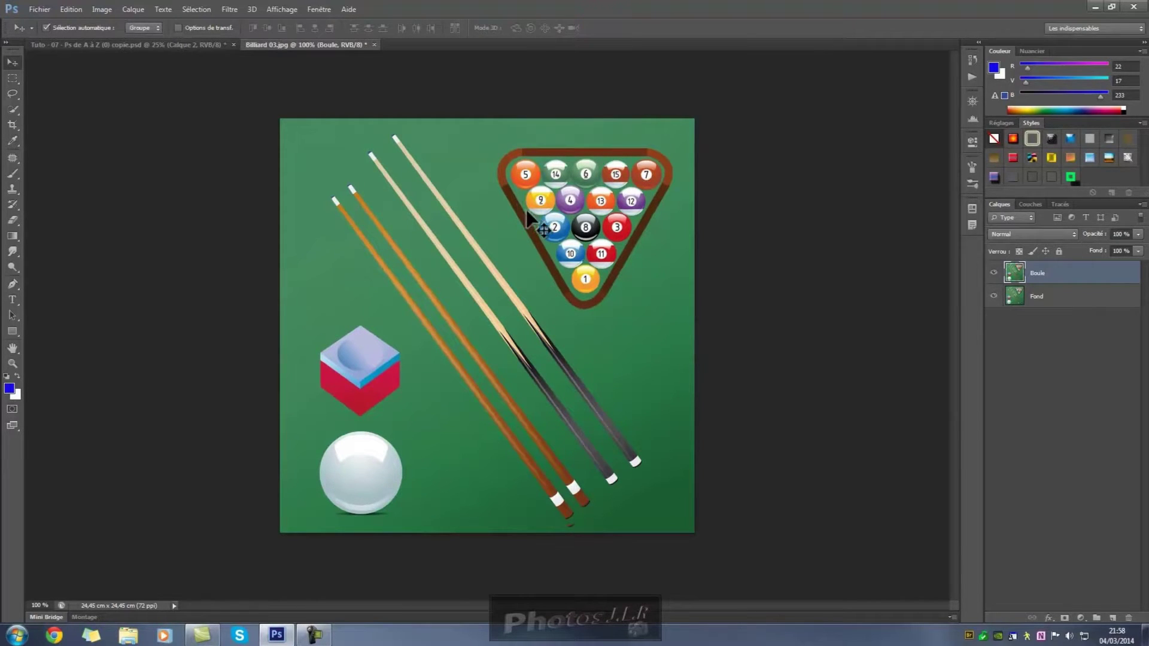
Step: Hide Boule, select Fond, and sample the 1 ball's orange with the Brush tool
left_click(994, 274)
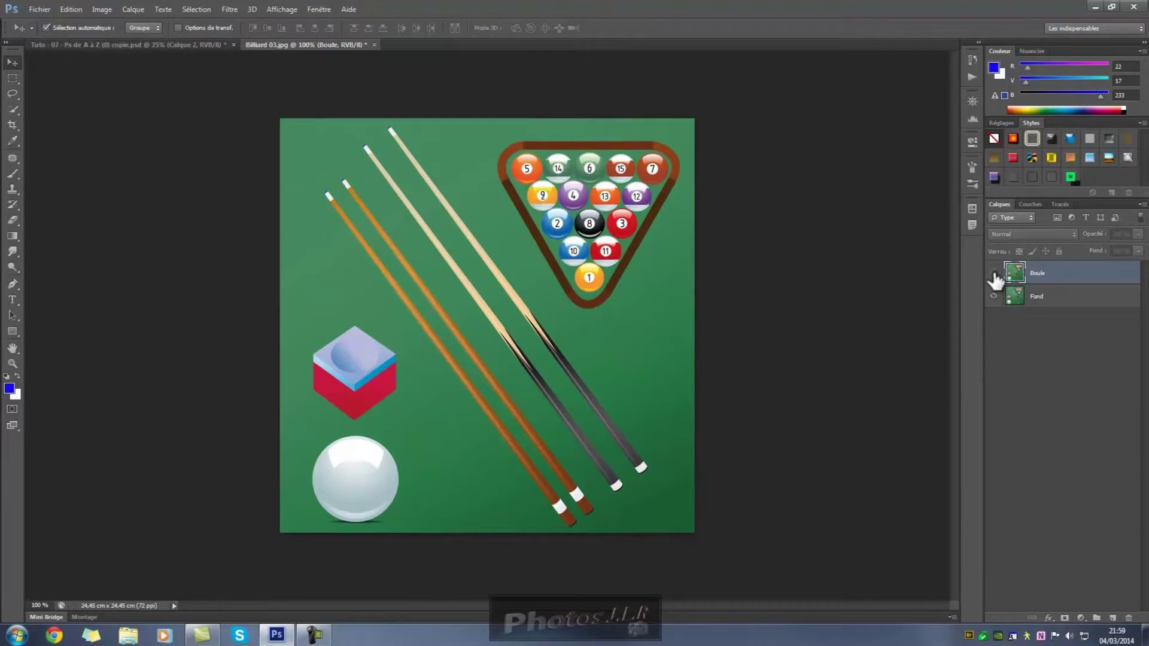
left_click(1064, 299)
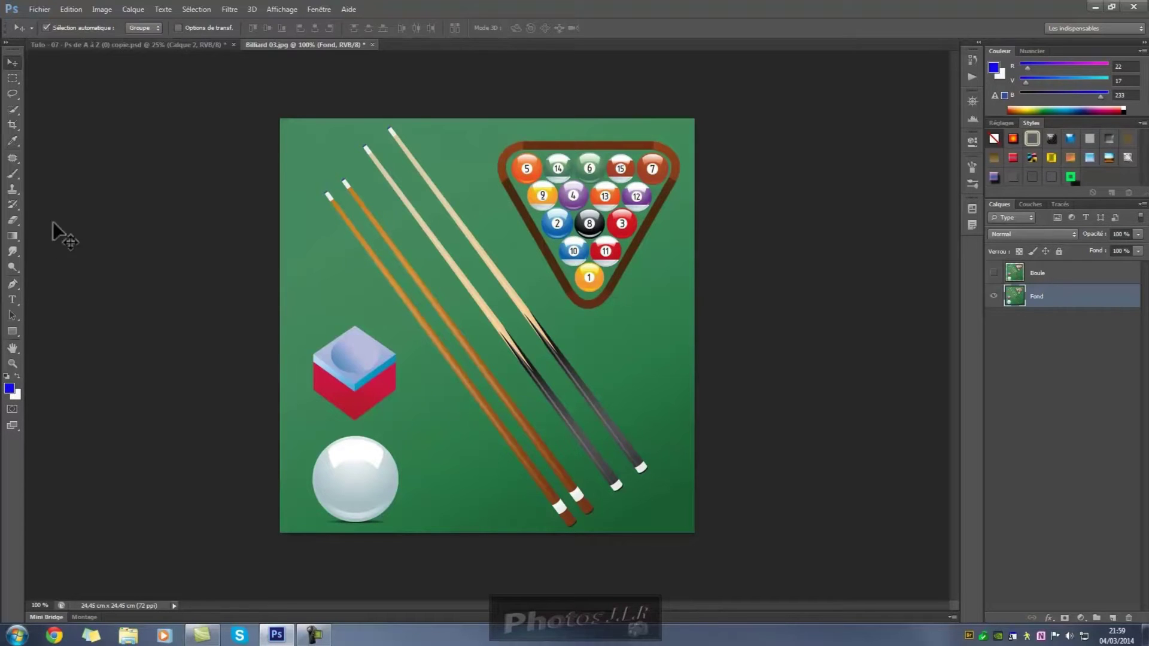
left_click(13, 173)
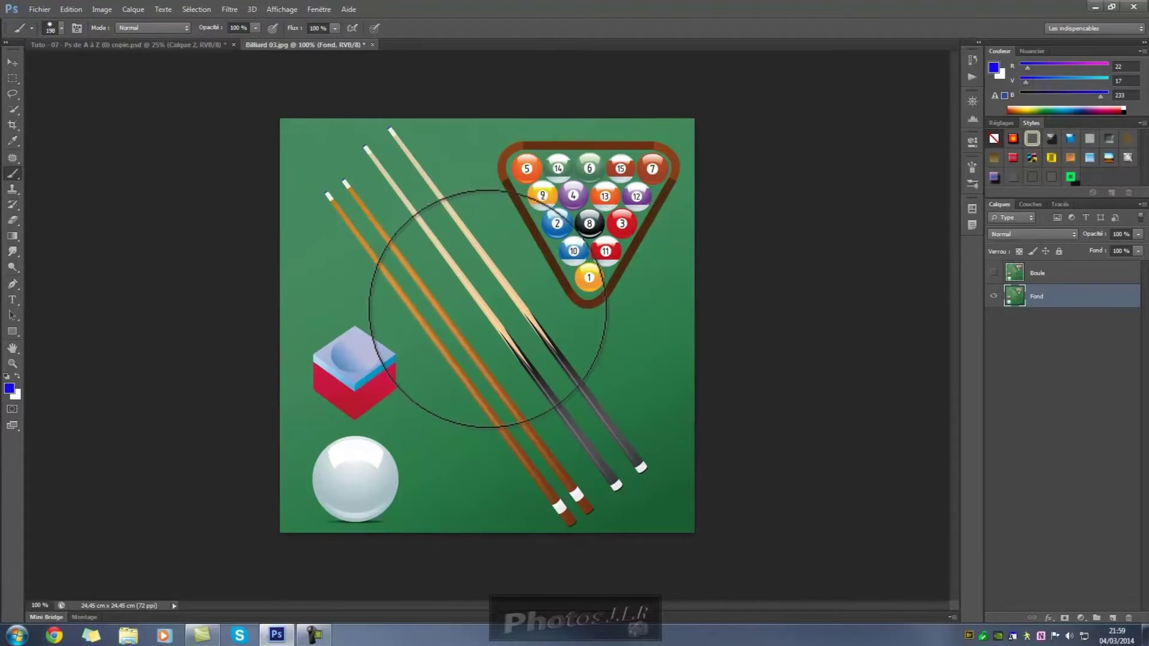
key("alt")
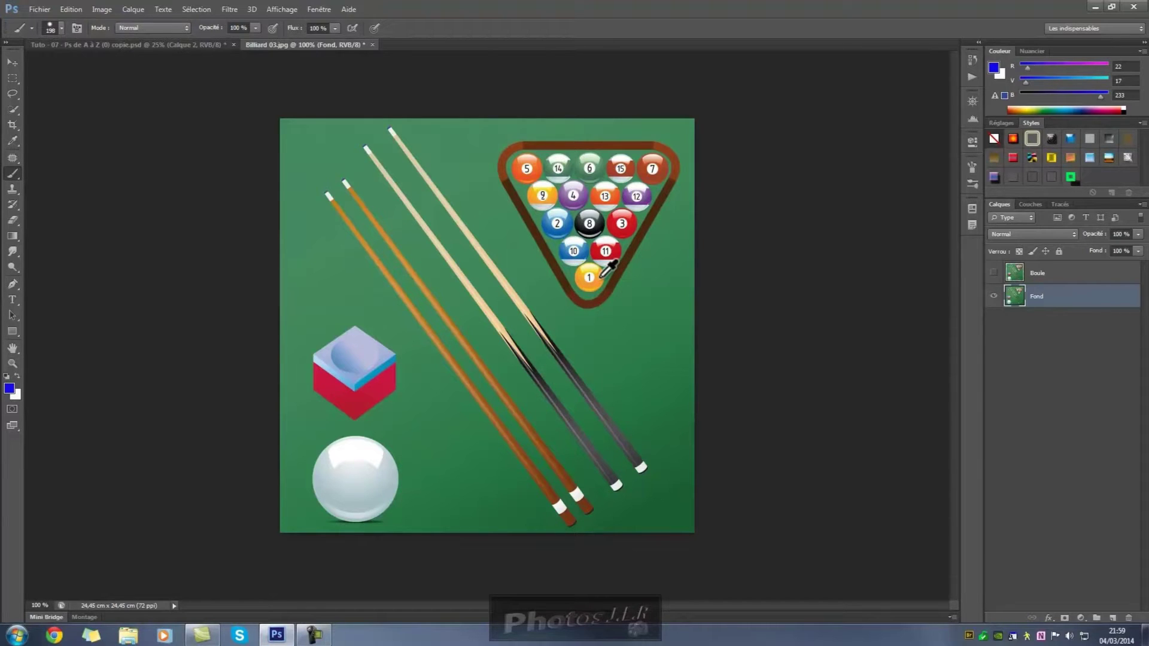
left_click(602, 276, "alt")
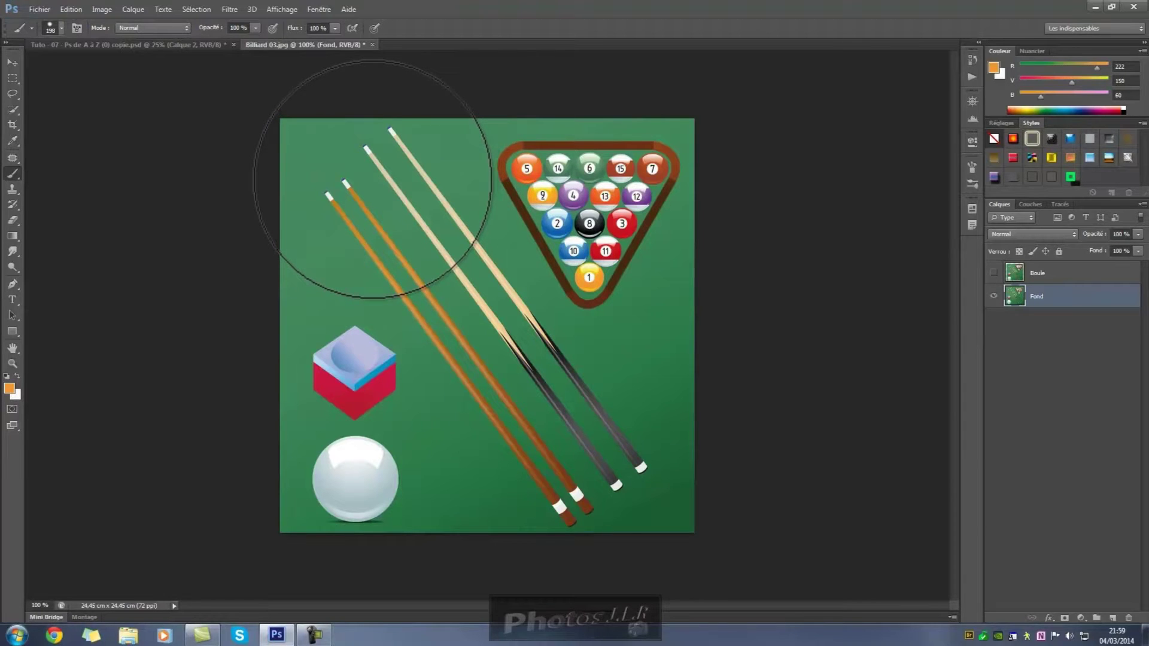
Step: Enlarge the brush, paint Fond solid orange, and show Boule again
right_click(372, 178, "alt")
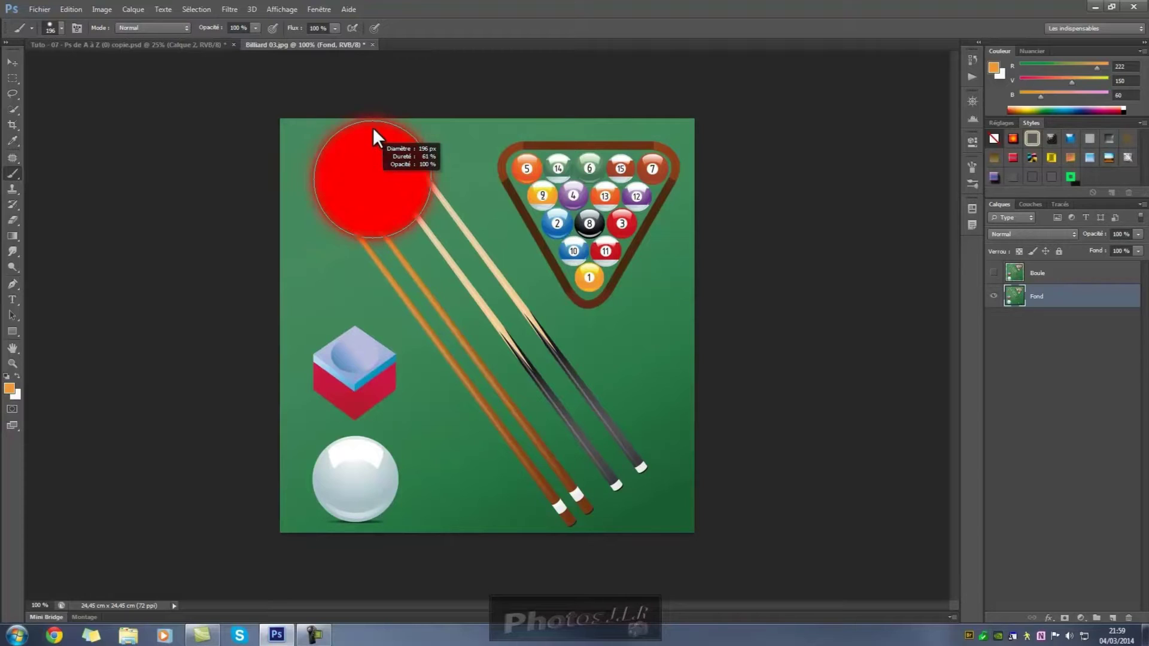
mouse_move(372, 159)
left_mouse_down()
mouse_move(373, 131)
mouse_move(376, 220)
left_mouse_up()
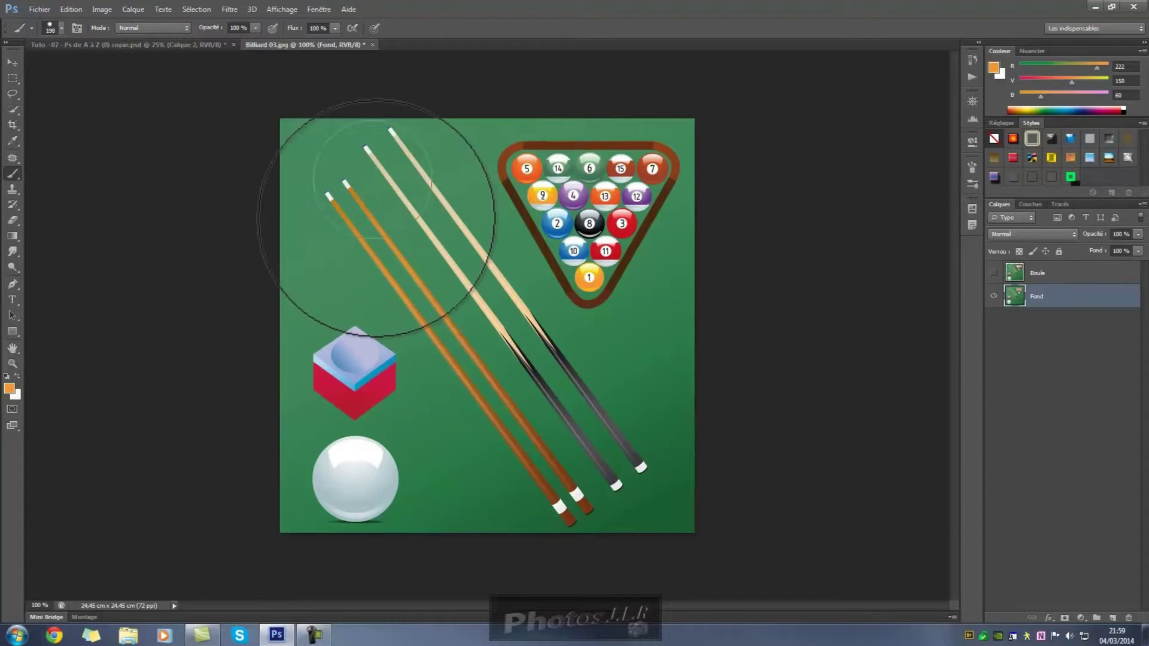
mouse_move(287, 169)
left_mouse_down()
mouse_move(335, 157)
mouse_move(720, 160)
mouse_move(447, 167)
mouse_move(672, 192)
mouse_move(367, 225)
mouse_move(829, 261)
mouse_move(198, 320)
mouse_move(564, 325)
mouse_move(569, 398)
mouse_move(640, 494)
mouse_move(657, 475)
mouse_move(621, 462)
mouse_move(660, 470)
left_mouse_up()
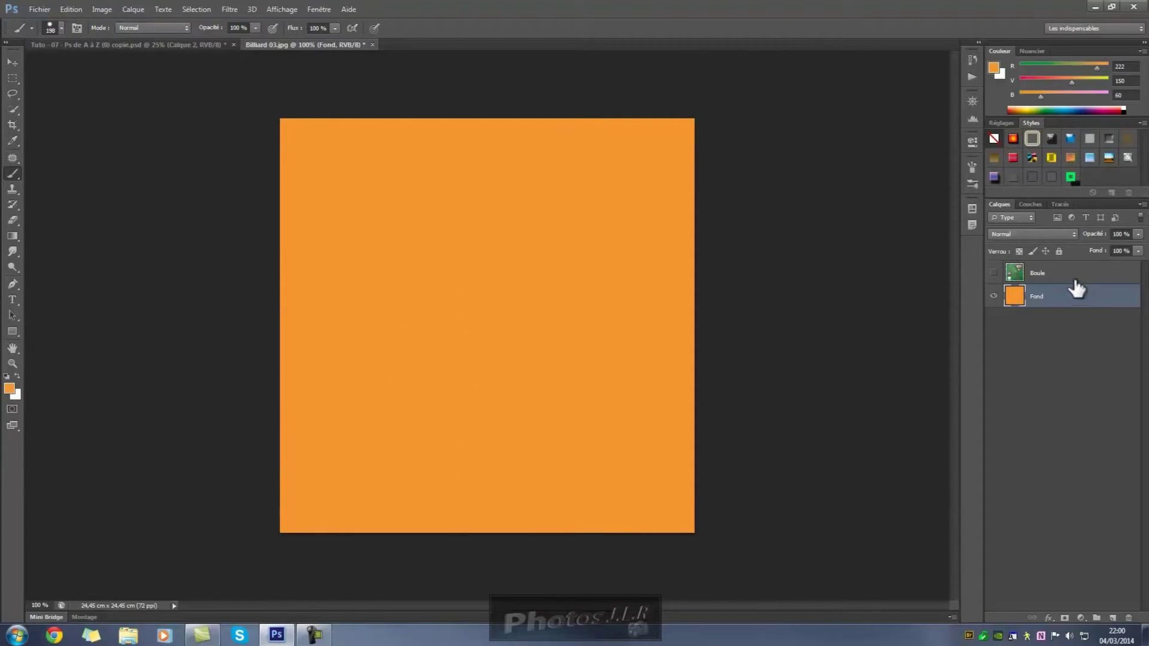
left_click(994, 274)
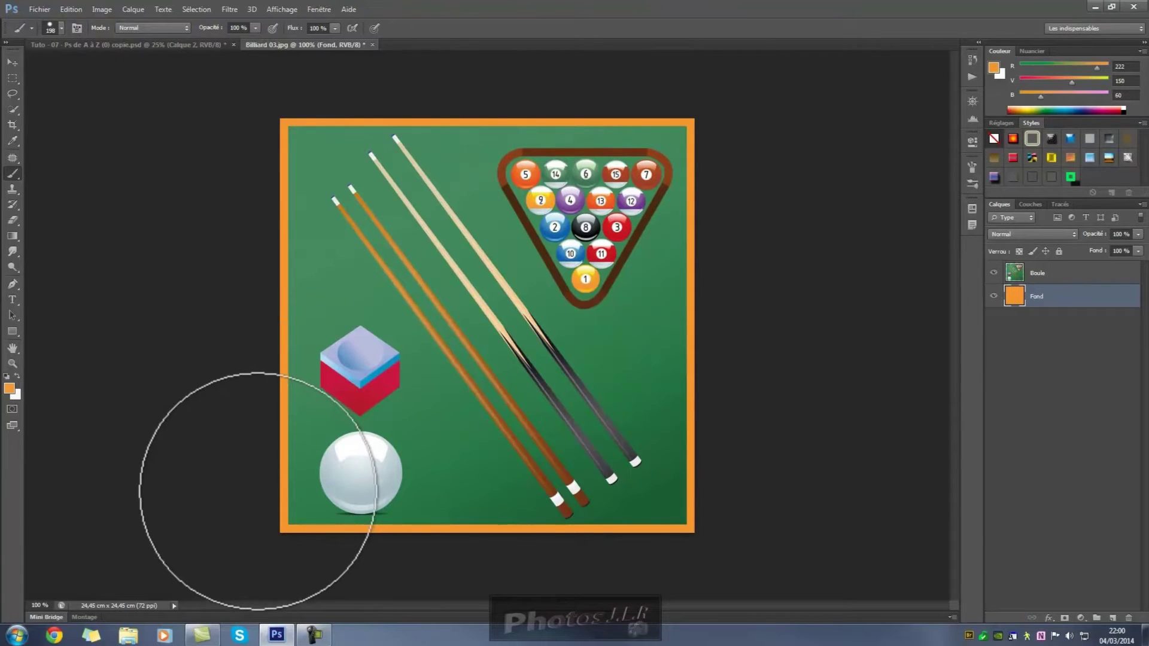
left_click(1079, 277)
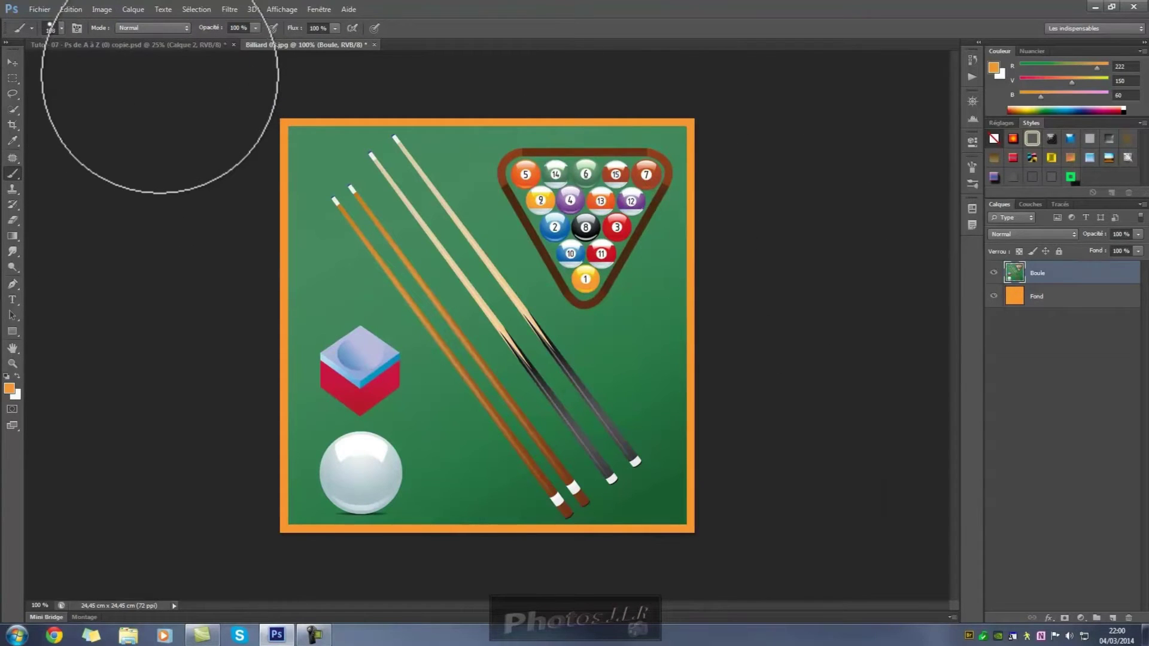
left_click(1070, 177)
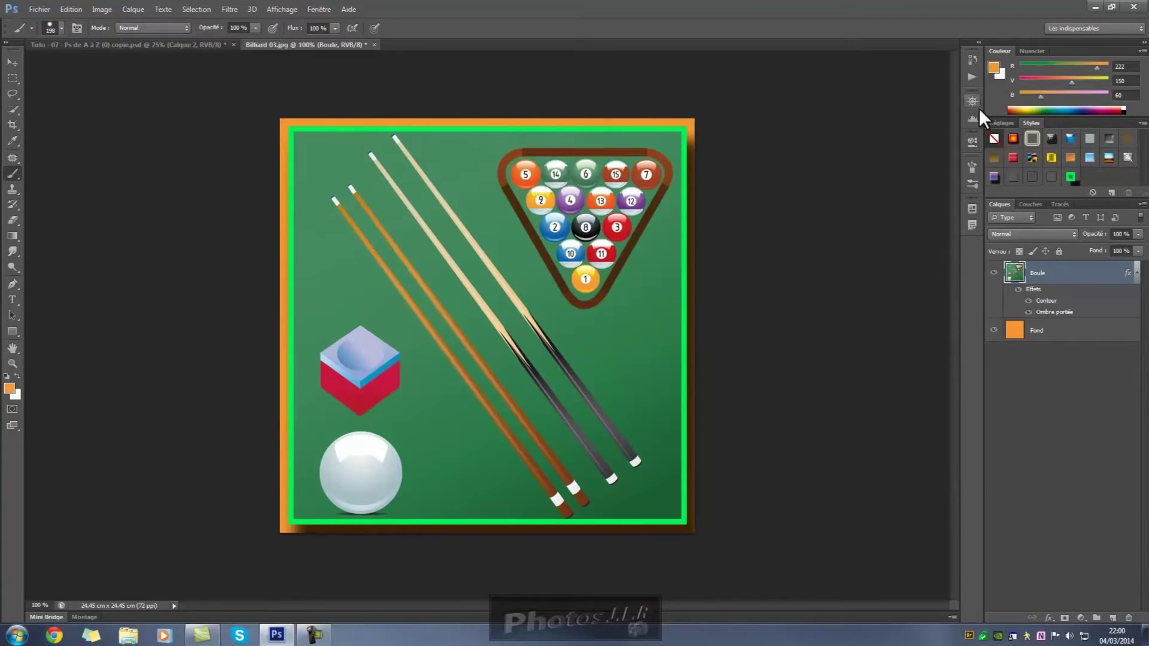
left_click(994, 141)
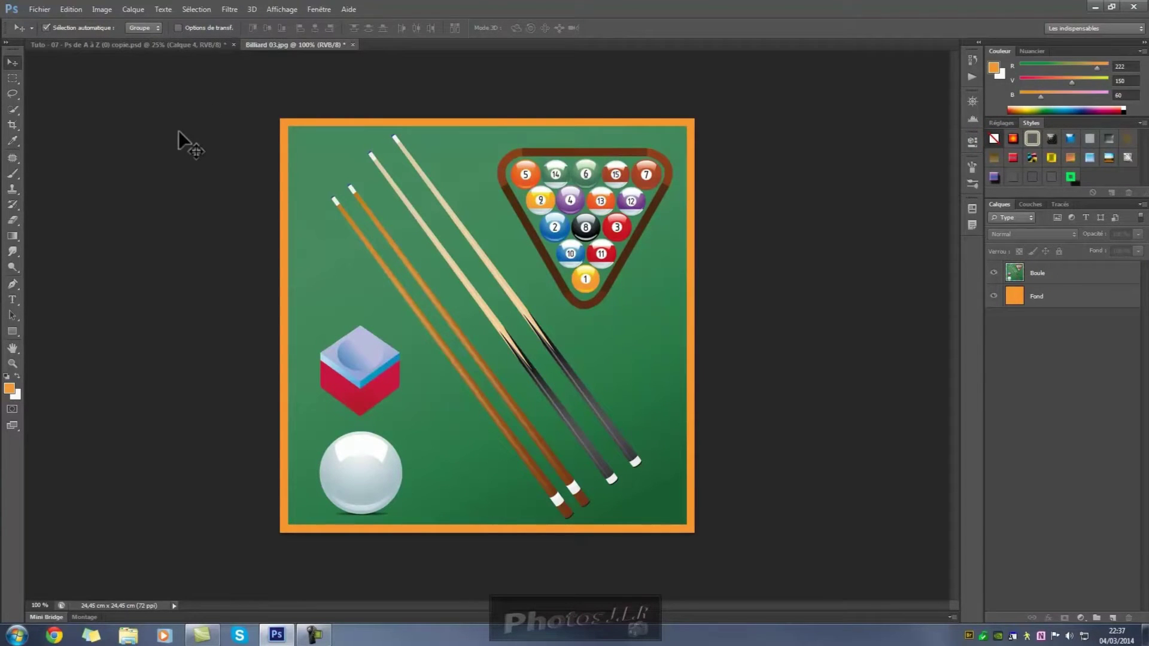
Step: In Tuto - 07, rotate Calque 1's top thumbnail about 5° and apply the transform
left_click(181, 44)
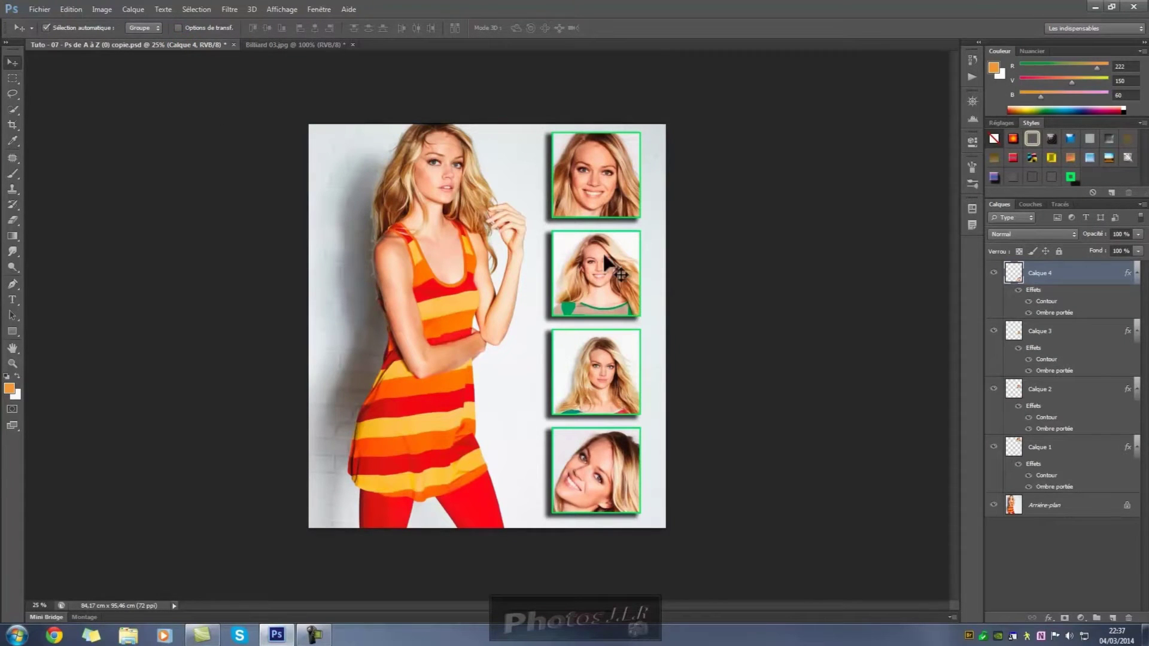
left_click(596, 187)
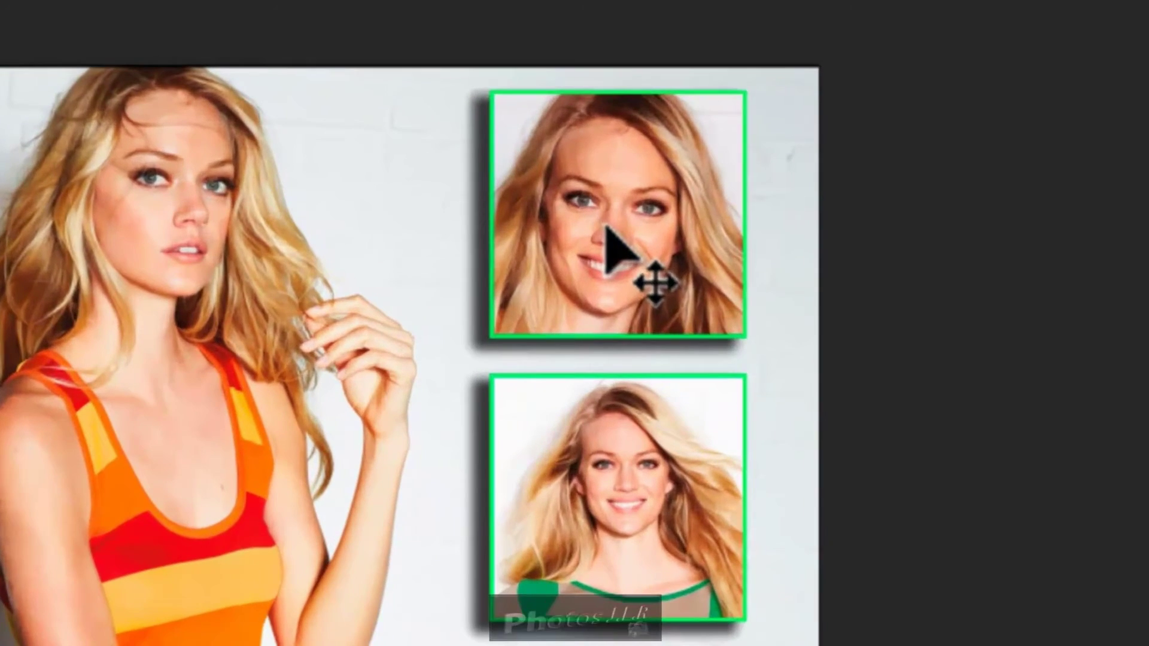
key("ctrl+t")
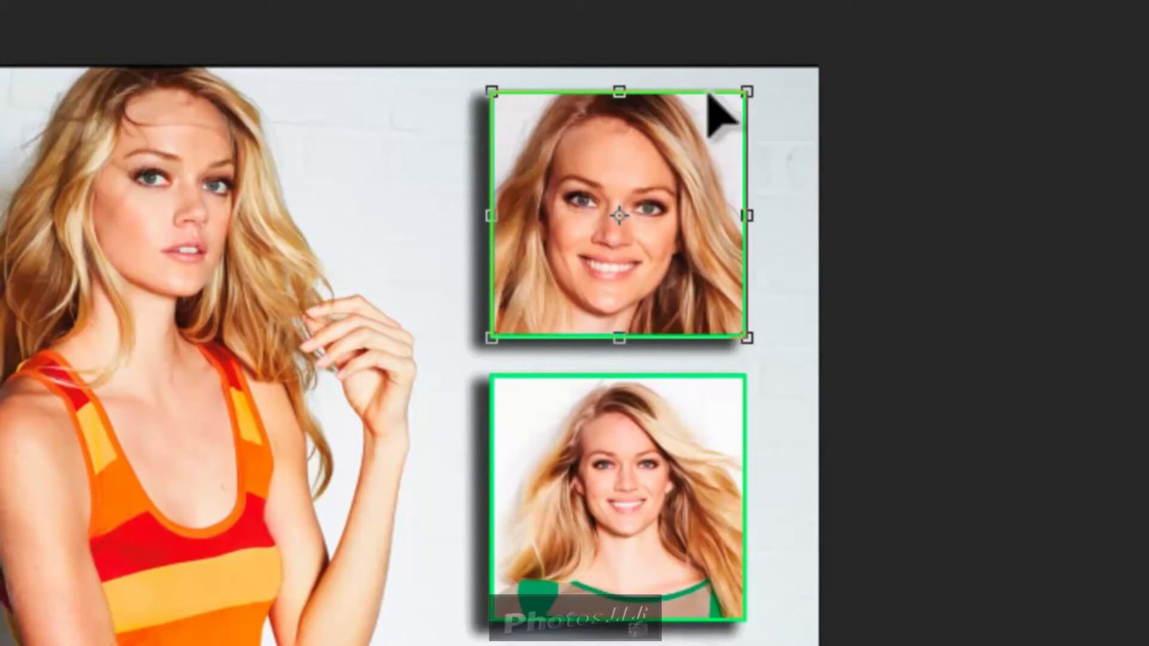
mouse_move(776, 66)
left_mouse_down()
mouse_move(803, 85)
mouse_move(781, 57)
left_mouse_up()
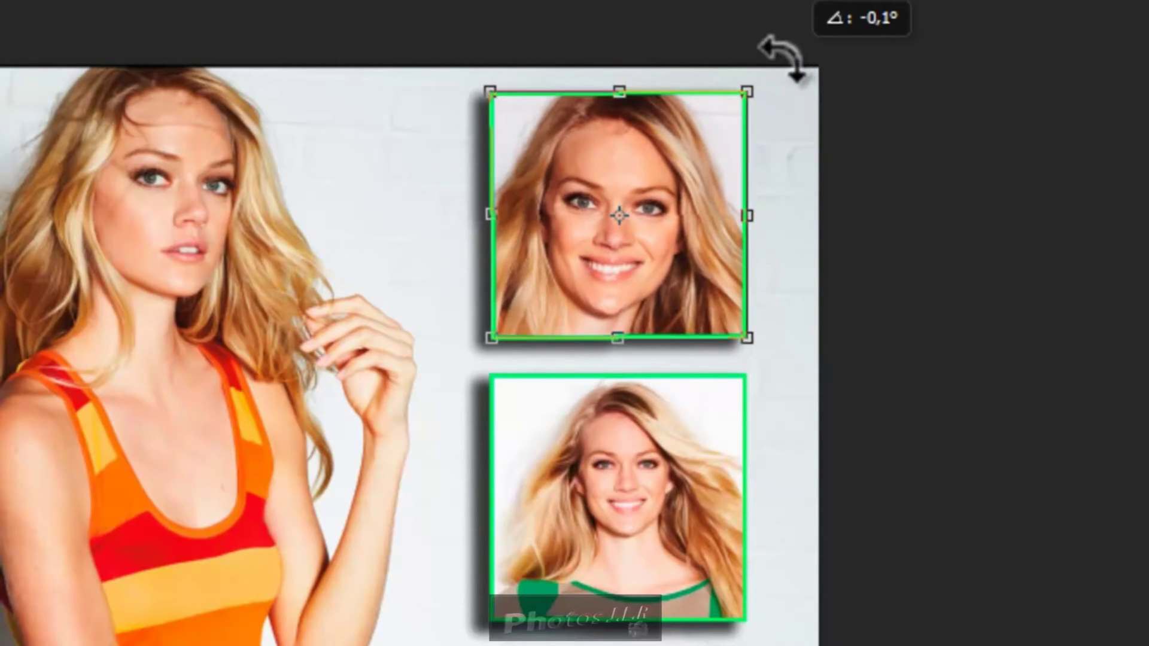
left_click_drag(781, 57, 781, 63)
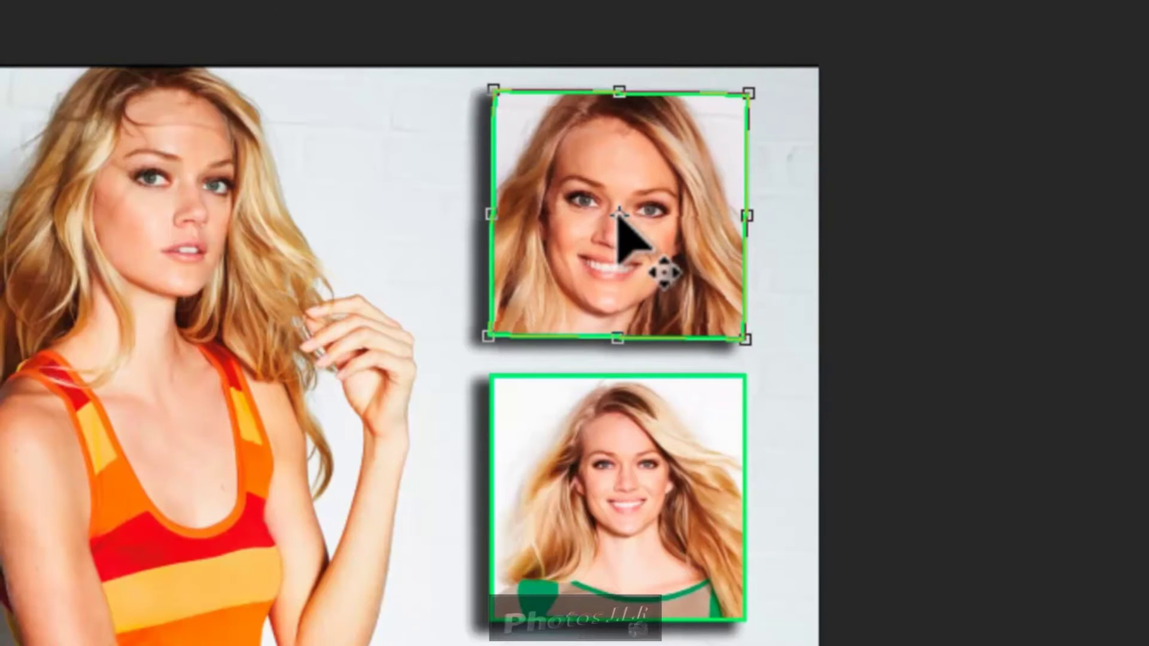
left_click(616, 211)
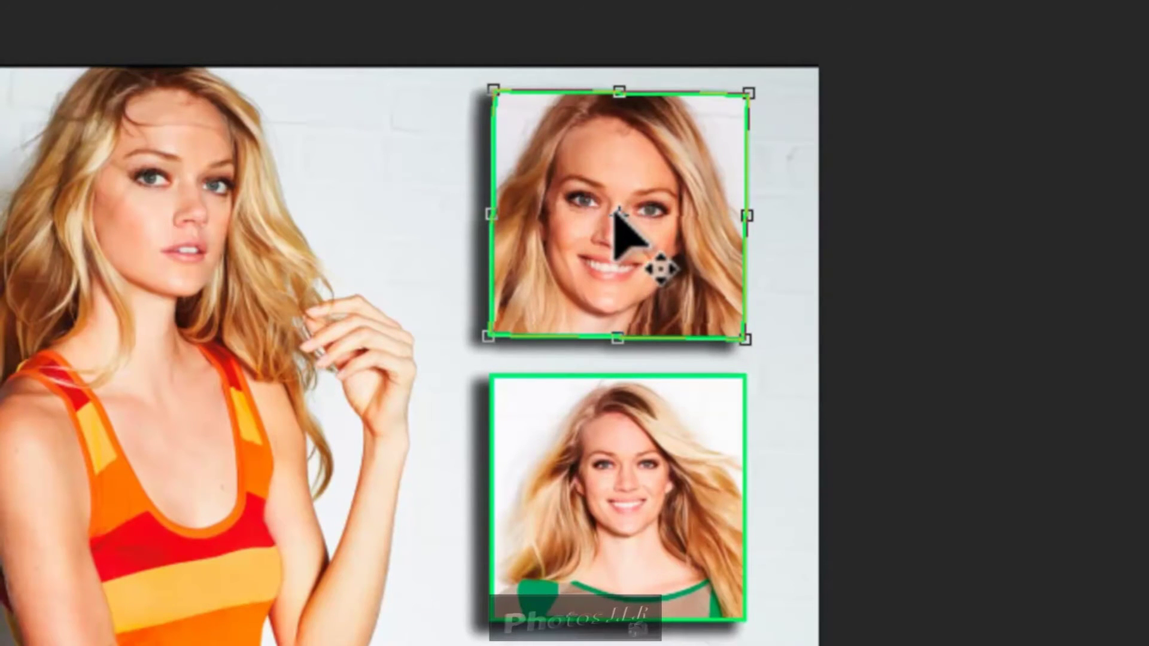
left_click_drag(616, 211, 494, 94)
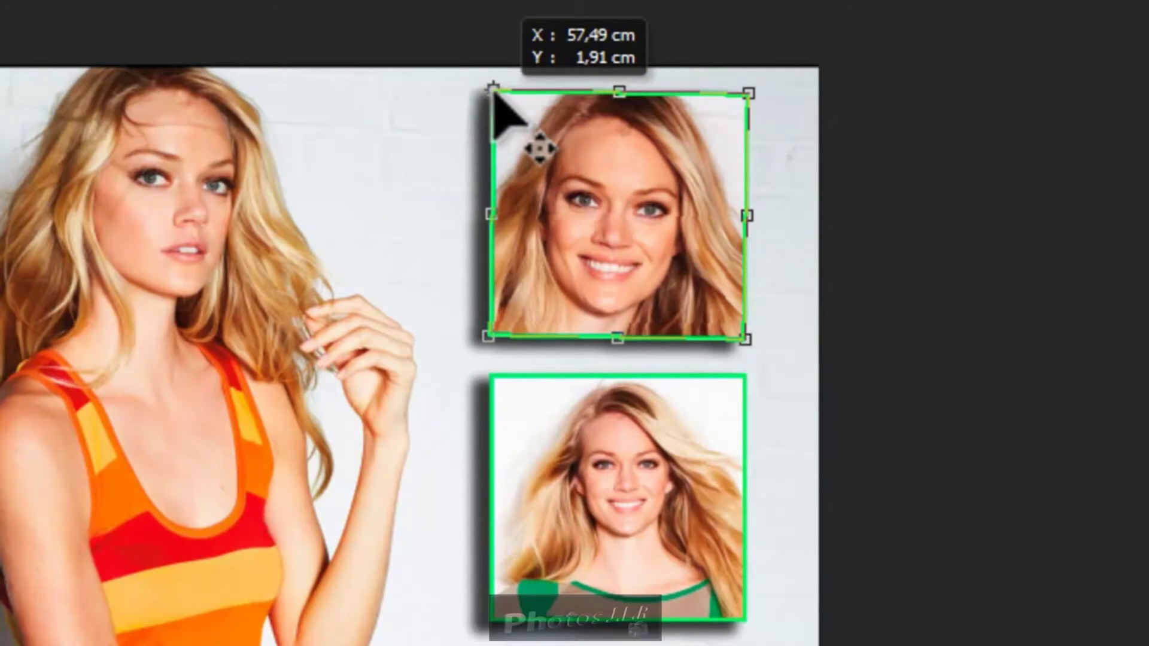
left_click_drag(494, 95, 494, 96)
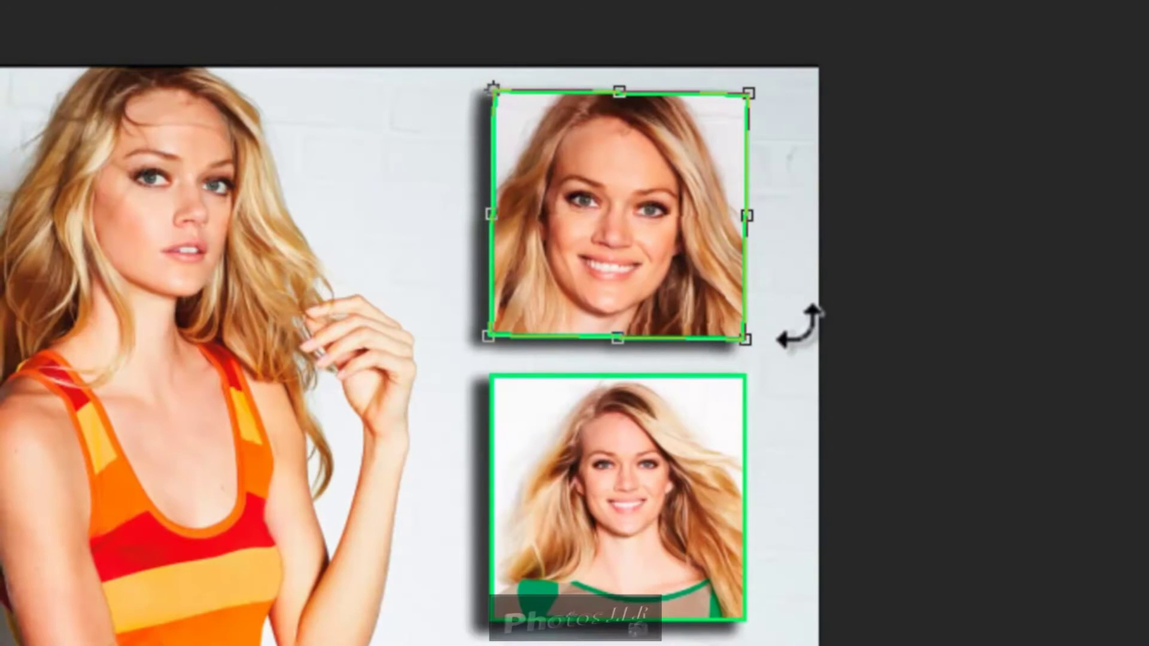
left_click_drag(786, 361, 836, 296)
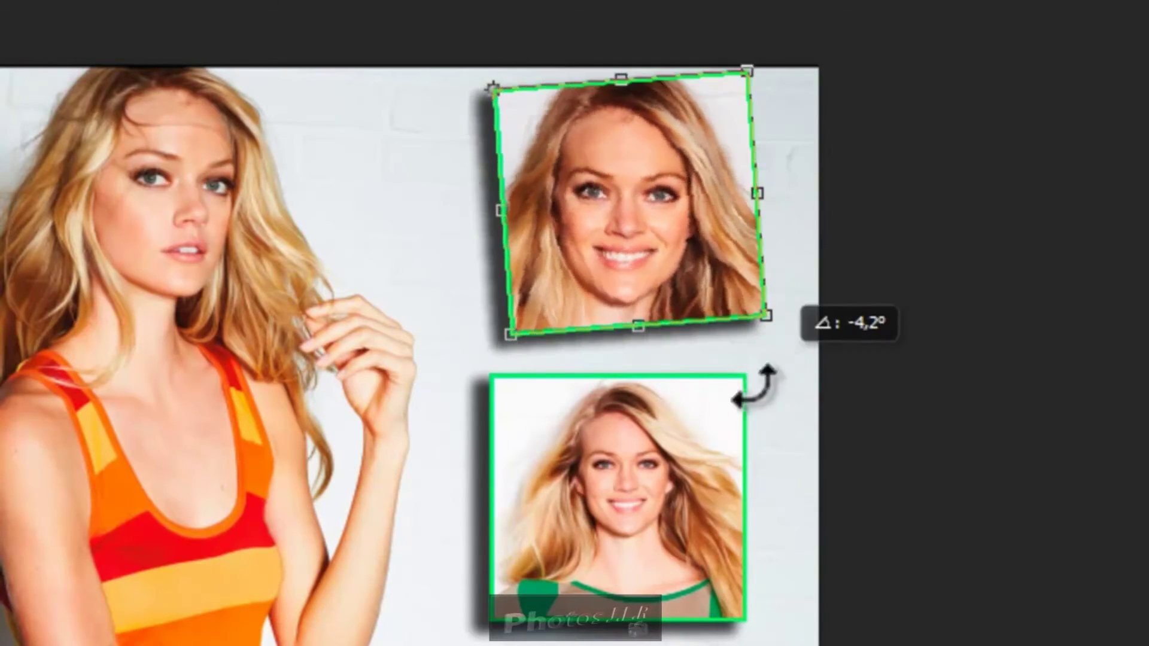
left_click_drag(836, 296, 760, 386)
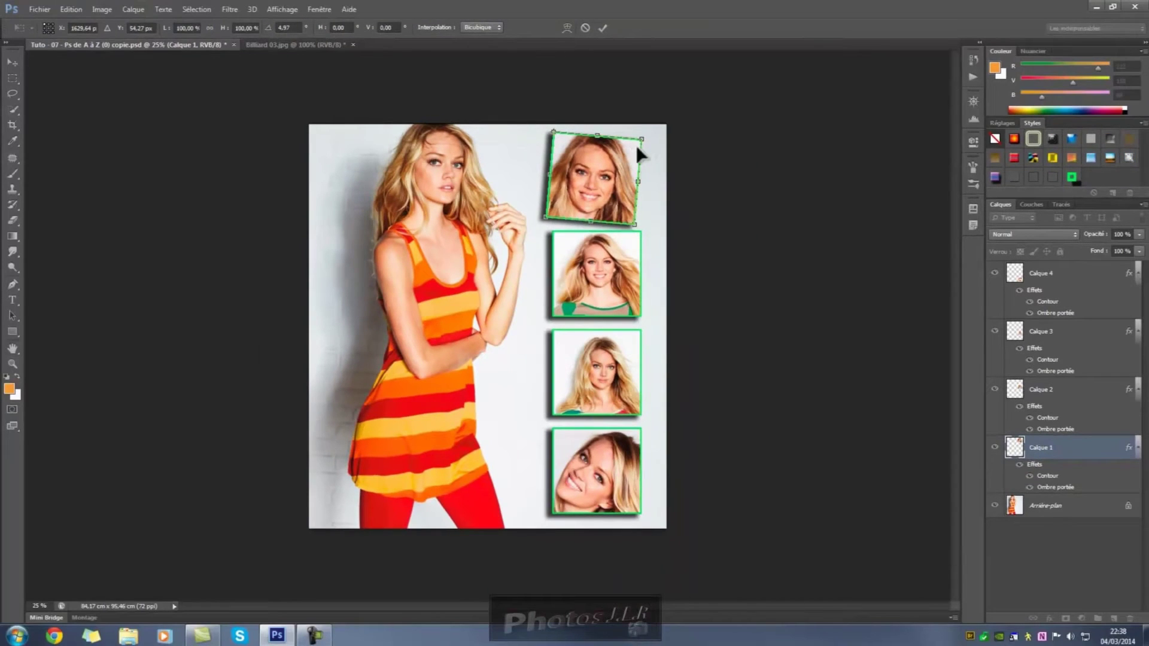
left_click(603, 27)
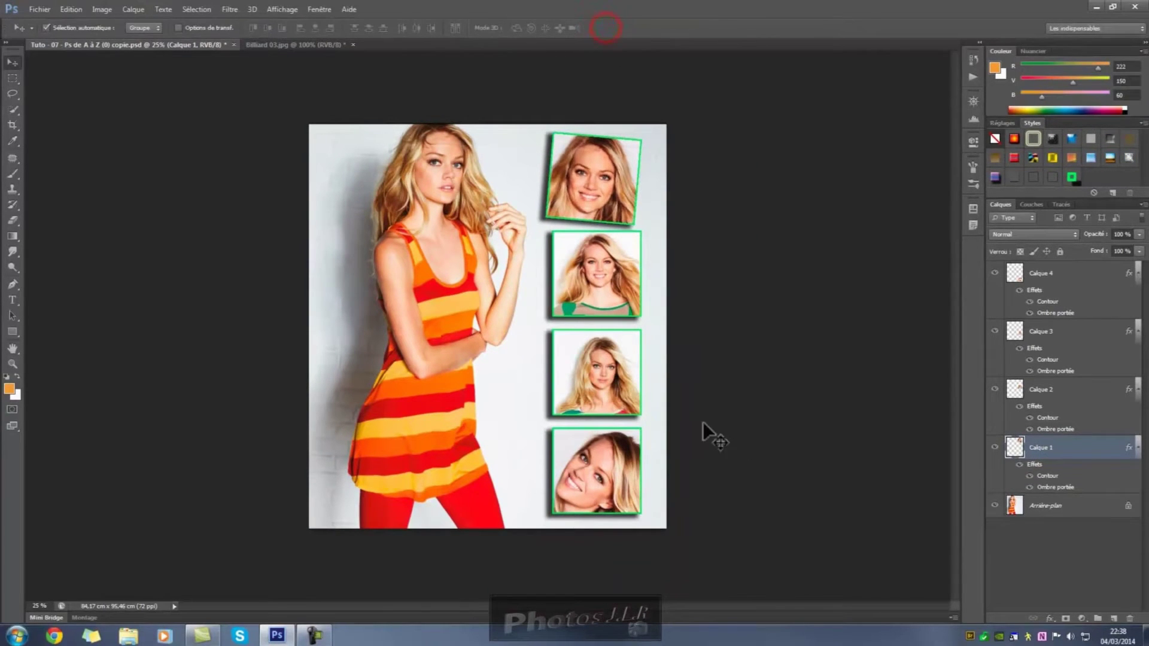
Step: Rotate Calque 2's thumbnail slightly around its top-right corner, tilting it opposite the top thumbnail
left_click(603, 280)
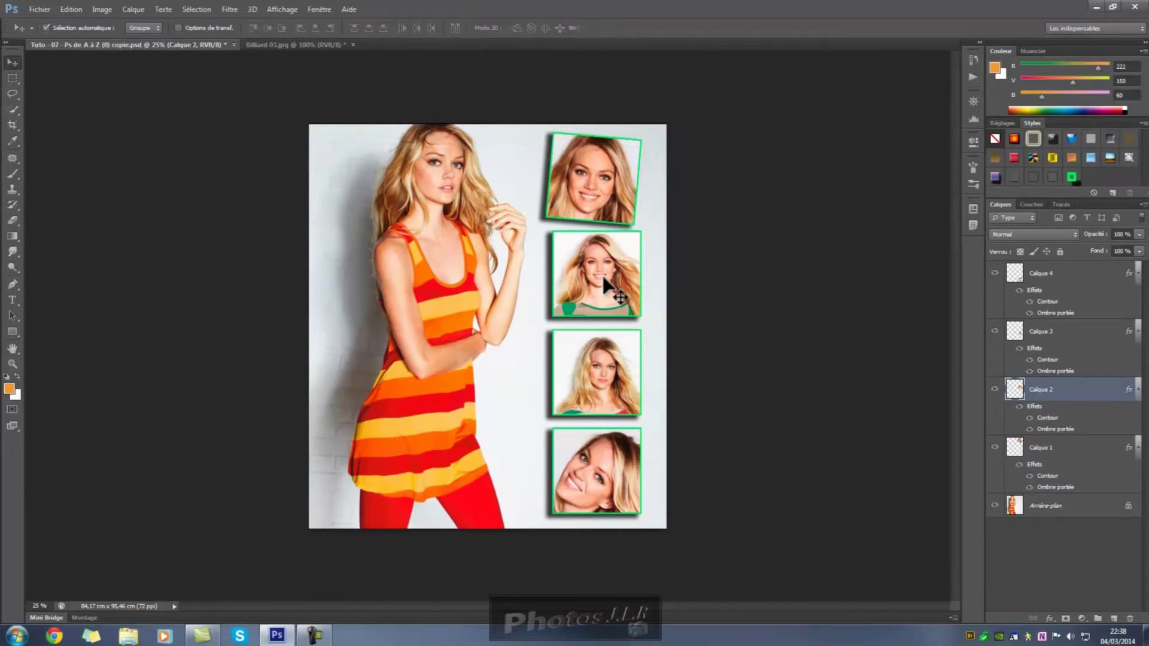
key("ctrl+t")
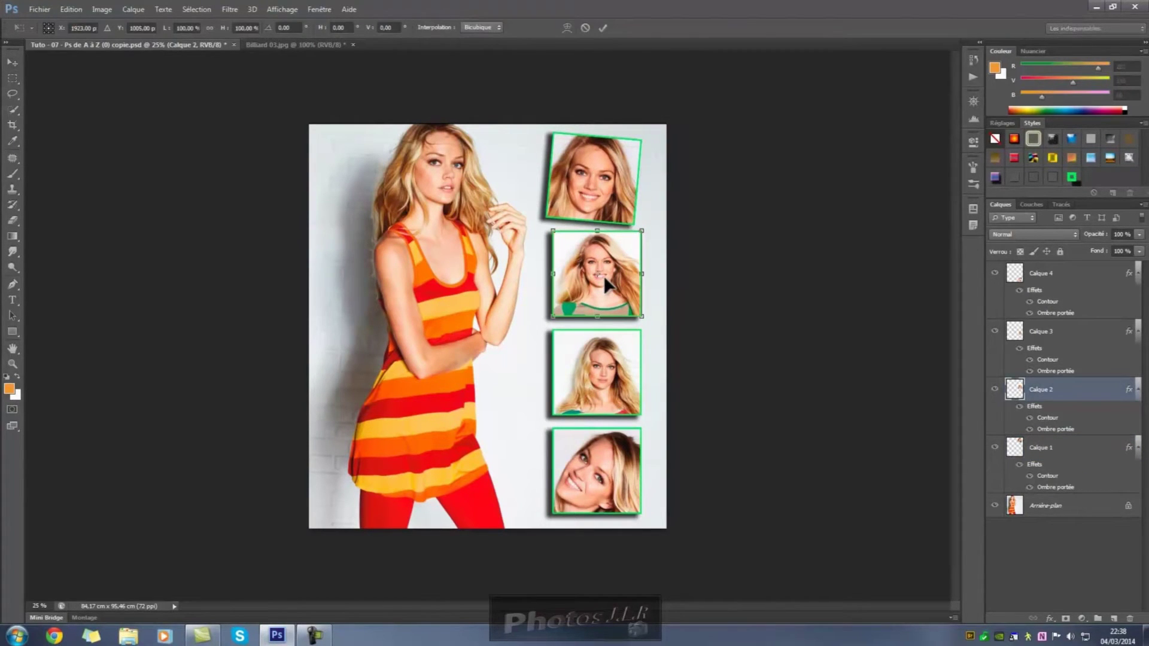
left_click_drag(596, 274, 640, 234)
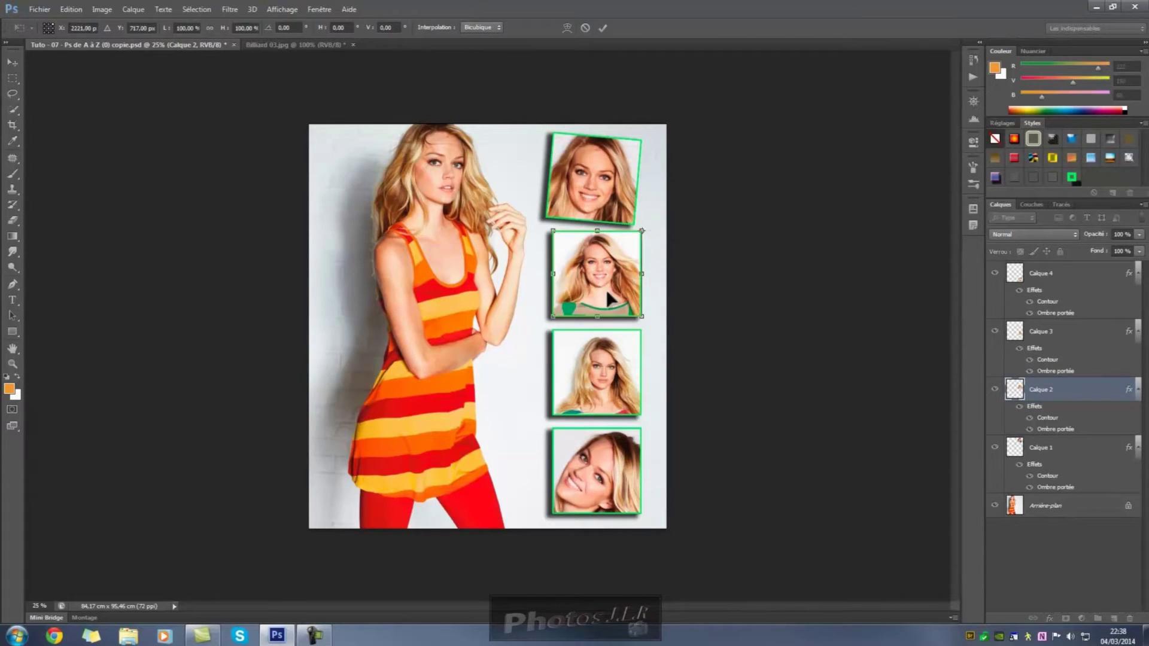
left_click_drag(538, 325, 540, 326)
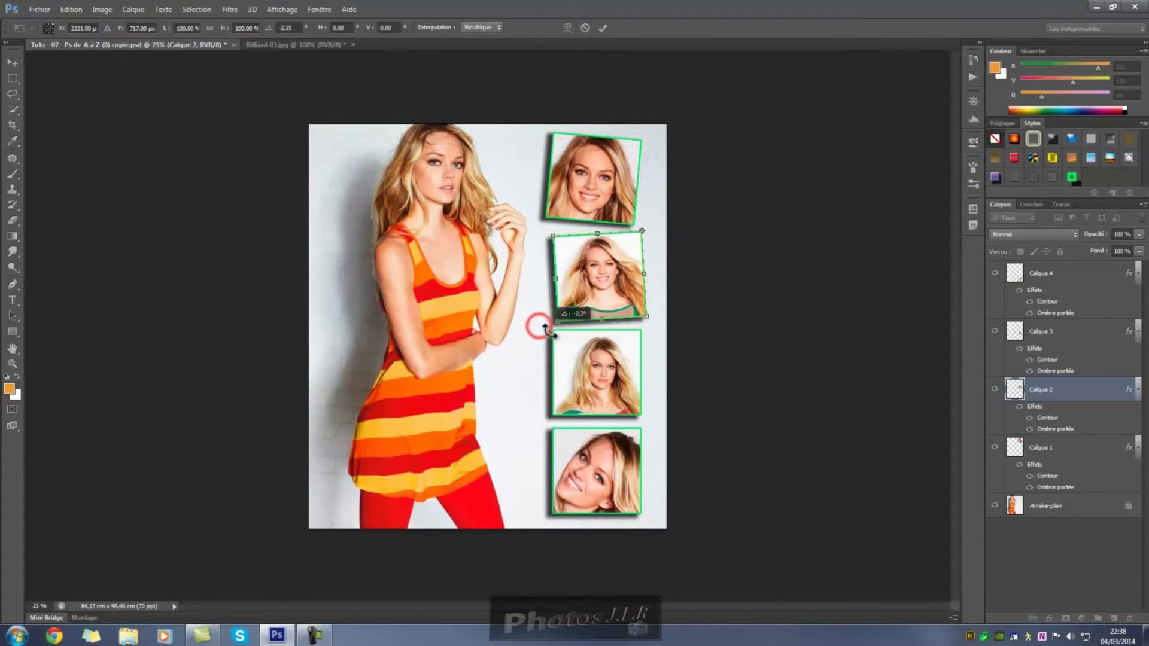
mouse_move(547, 335)
left_mouse_down()
mouse_move(509, 275)
mouse_move(559, 320)
left_mouse_up()
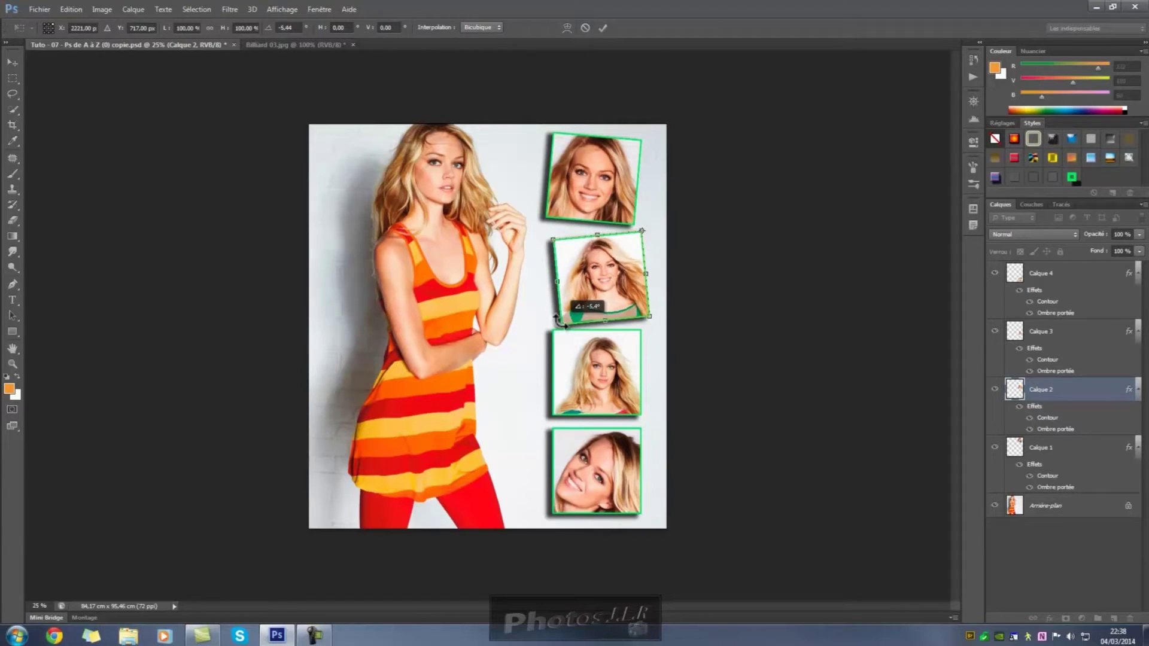
left_click(603, 28)
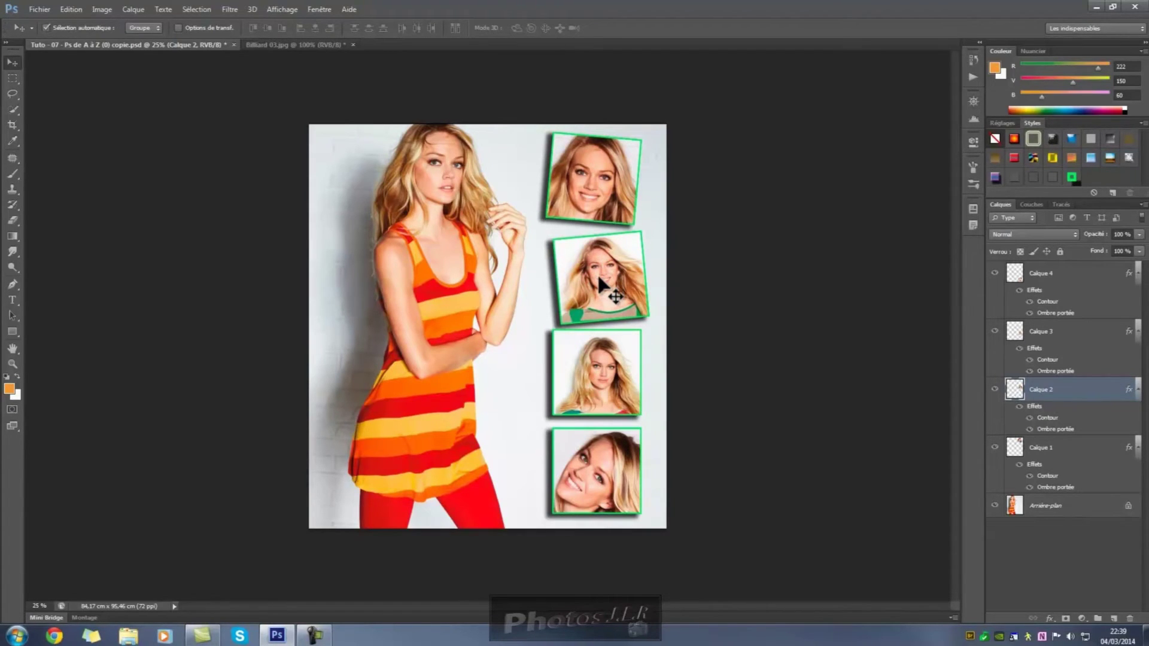
key("ctrl+t")
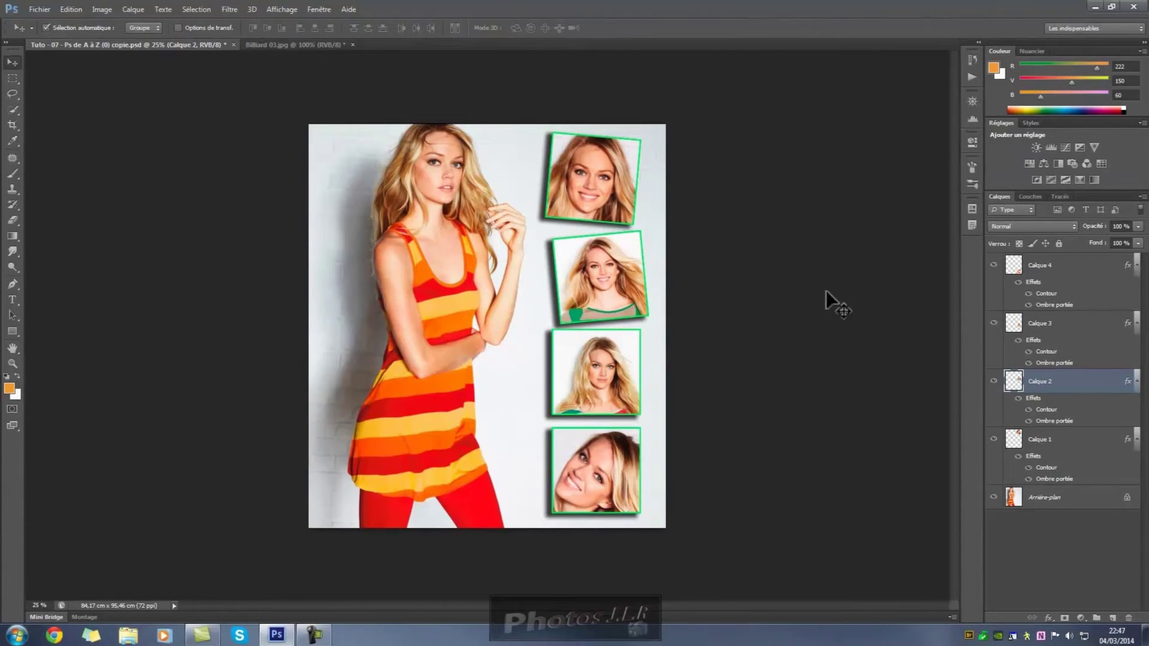
Step: Set Calque 4's opacity to 66 % and its fill to 79 %
left_click(1083, 269)
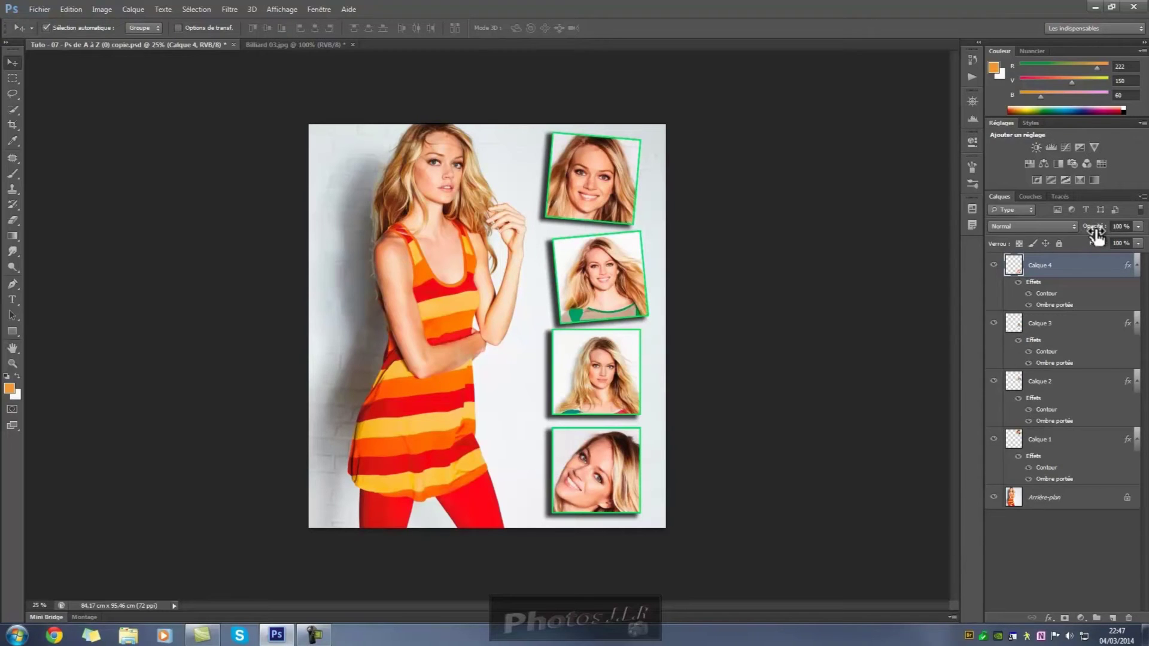
left_click_drag(1099, 233, 1078, 236)
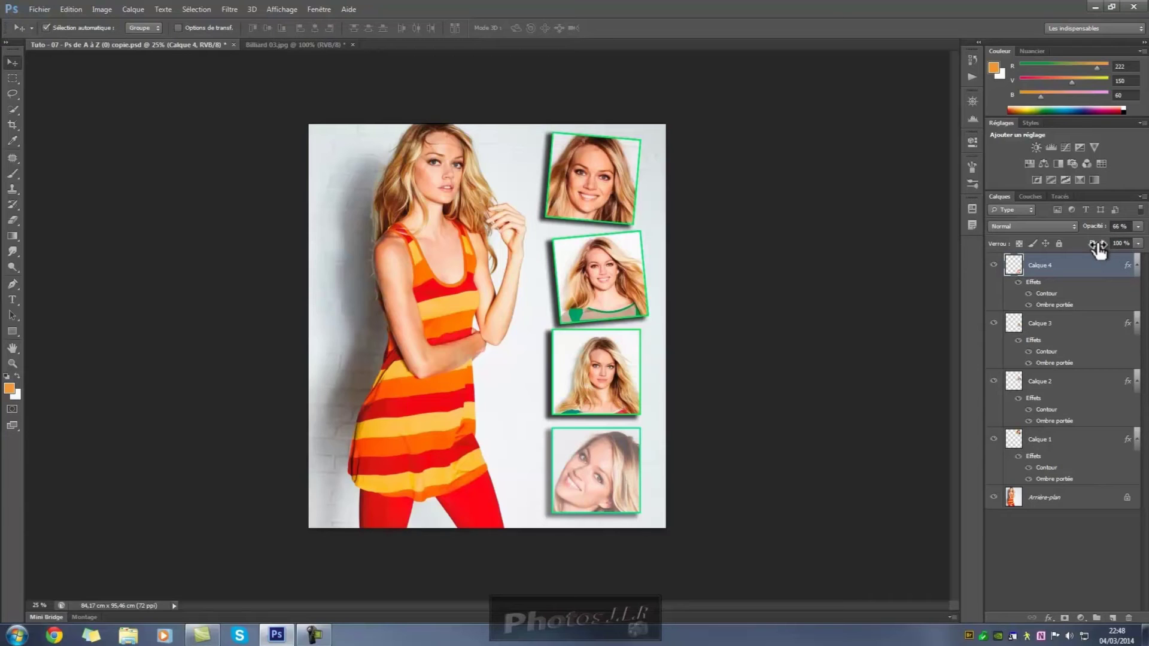
mouse_move(1098, 249)
left_mouse_down()
mouse_move(1059, 255)
mouse_move(1080, 253)
left_mouse_up()
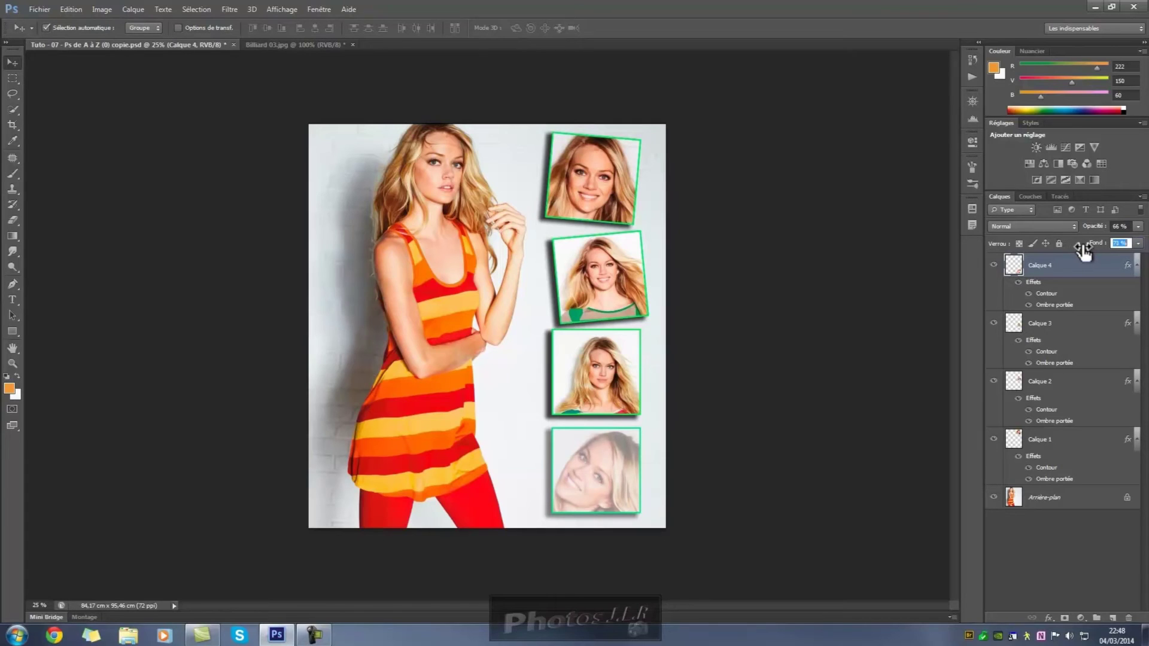
left_click_drag(1080, 253, 1084, 253)
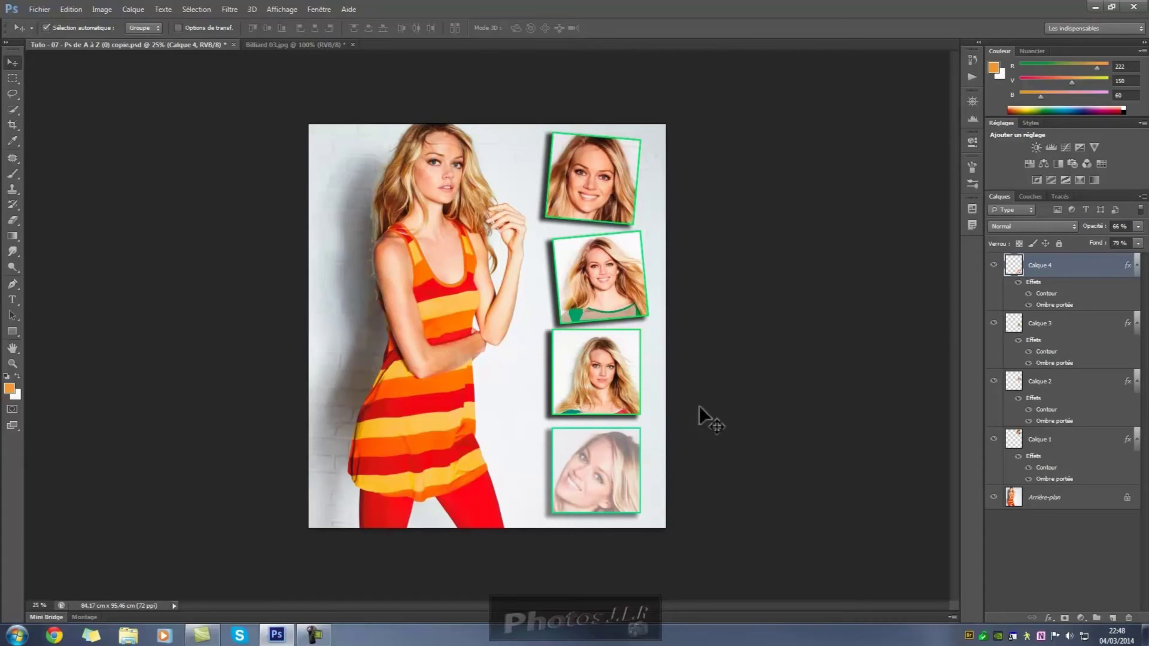
Step: Readjust Calque 4's opacity so the bottom portrait stays only softly faded
left_click(1137, 242)
left_click(1137, 226)
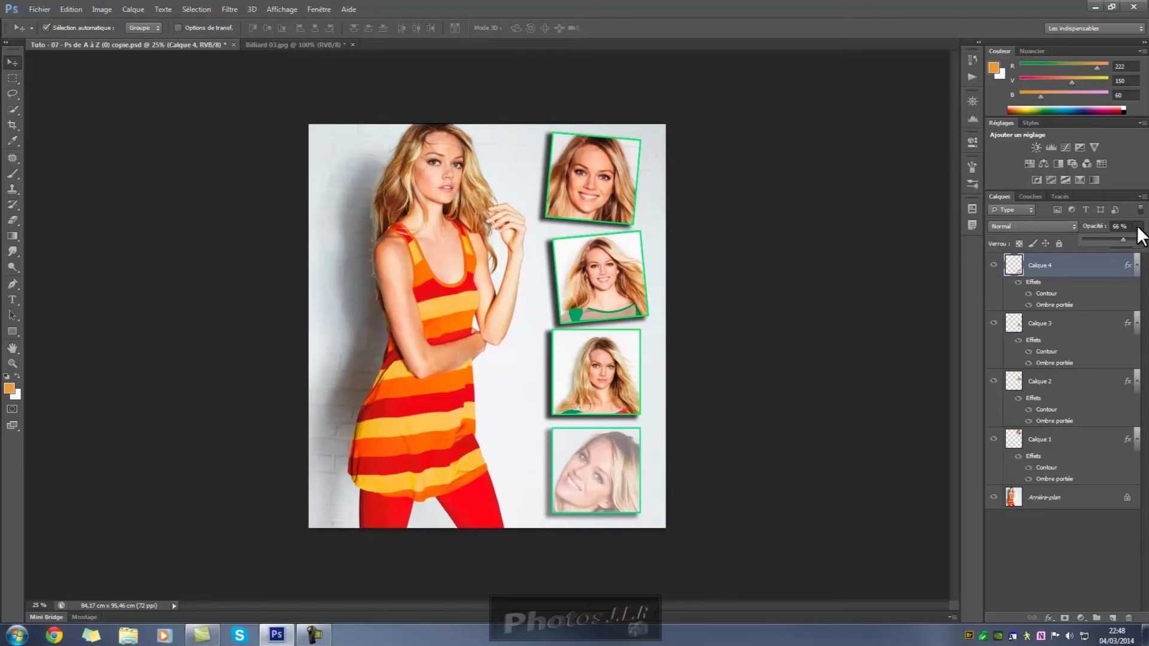
left_click(1137, 228)
mouse_move(1100, 233)
left_mouse_down()
mouse_move(1074, 235)
mouse_move(1104, 235)
left_mouse_up()
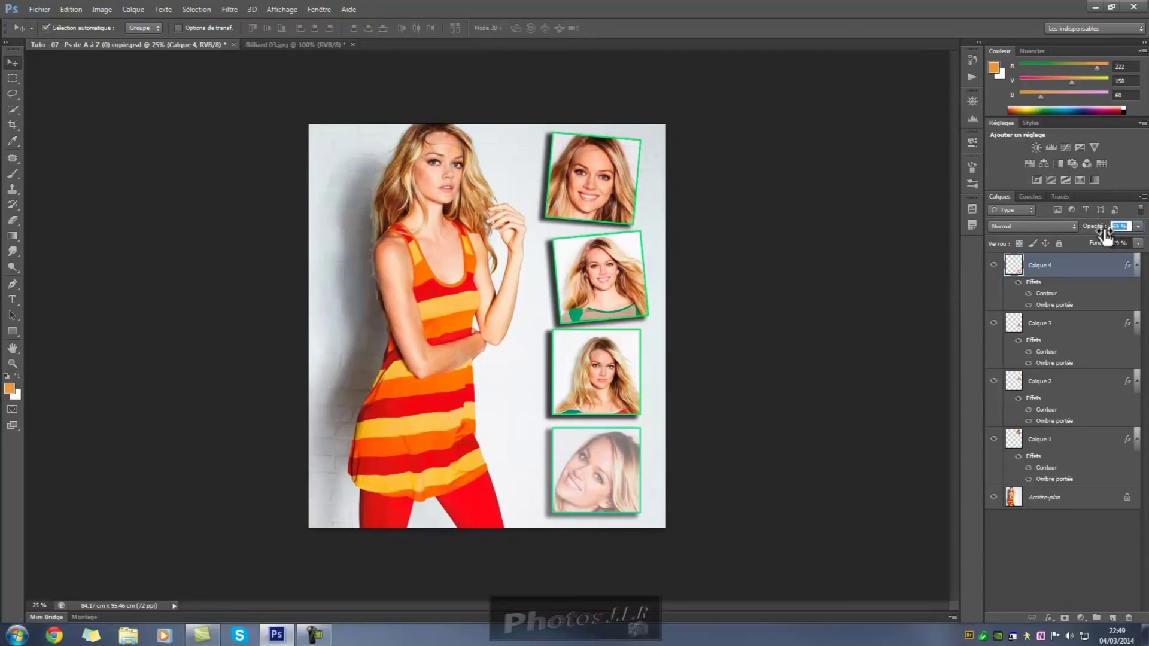